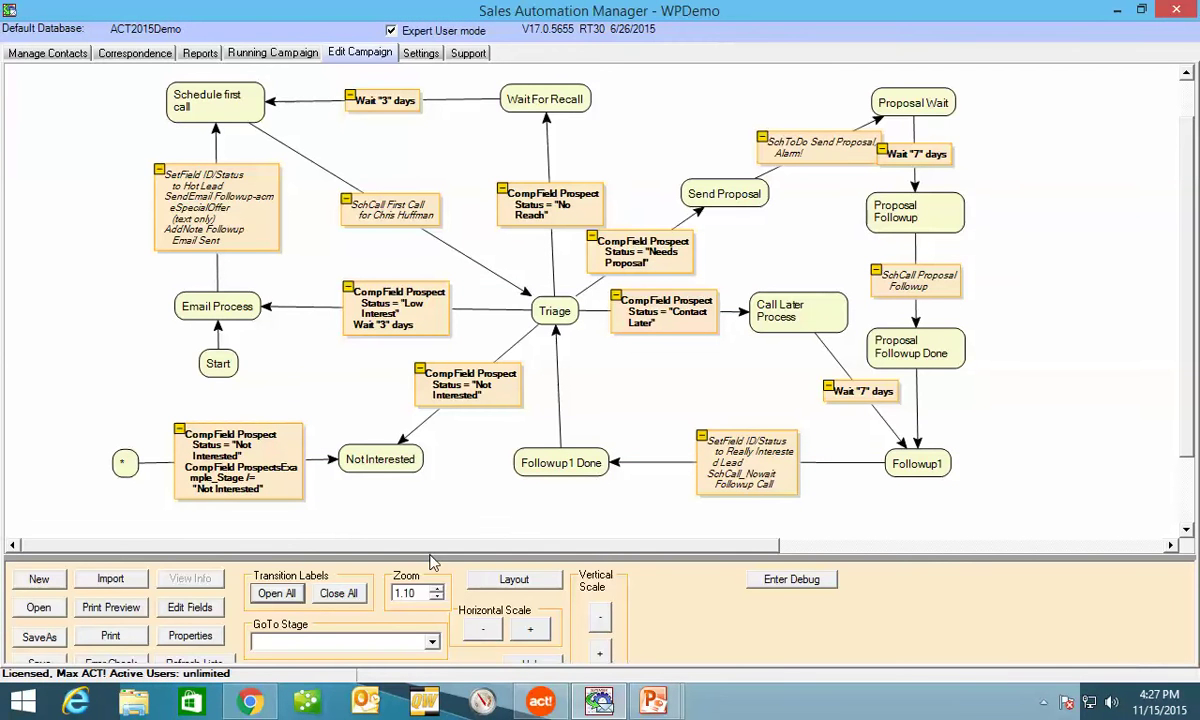
Step: Enlarge the WPDemo campaign diagram to a zoom of 1.30
click(438, 590)
click(438, 590)
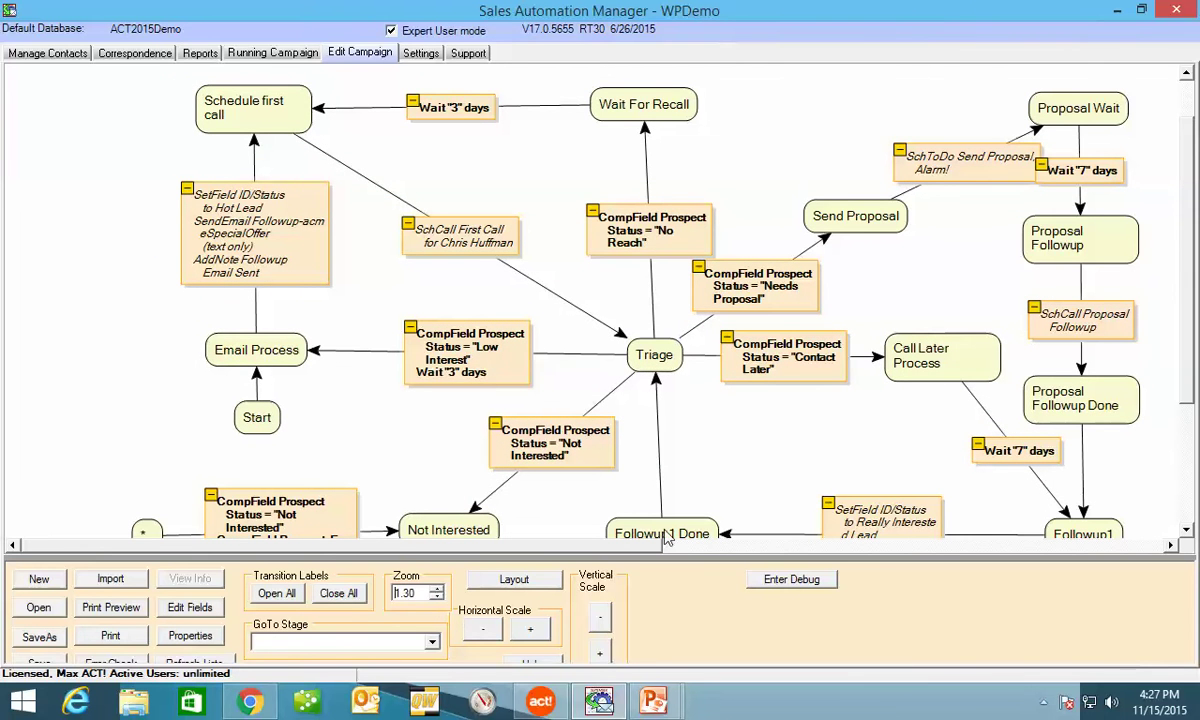
mouse_move(1190, 295)
mouse_down()
mouse_move(1190, 317)
mouse_move(1190, 300)
mouse_up()
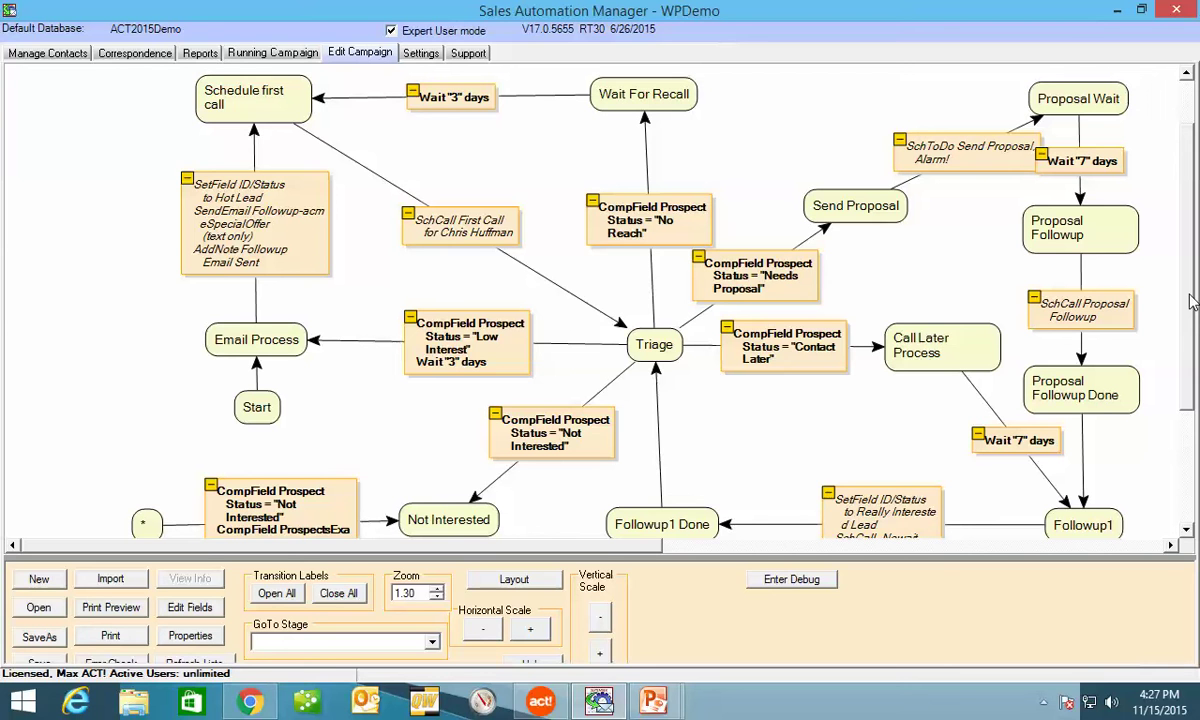
Step: Switch to Act! and check the available Prospect Status options on the contact record
click(537, 705)
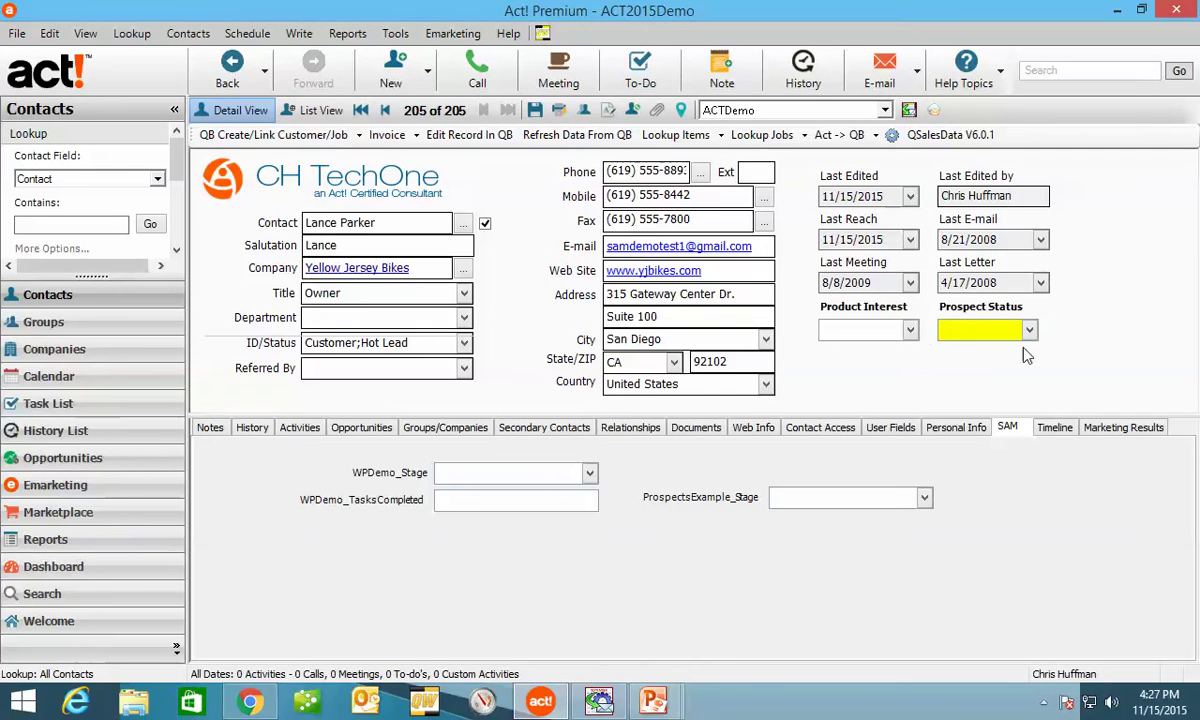
click(1029, 333)
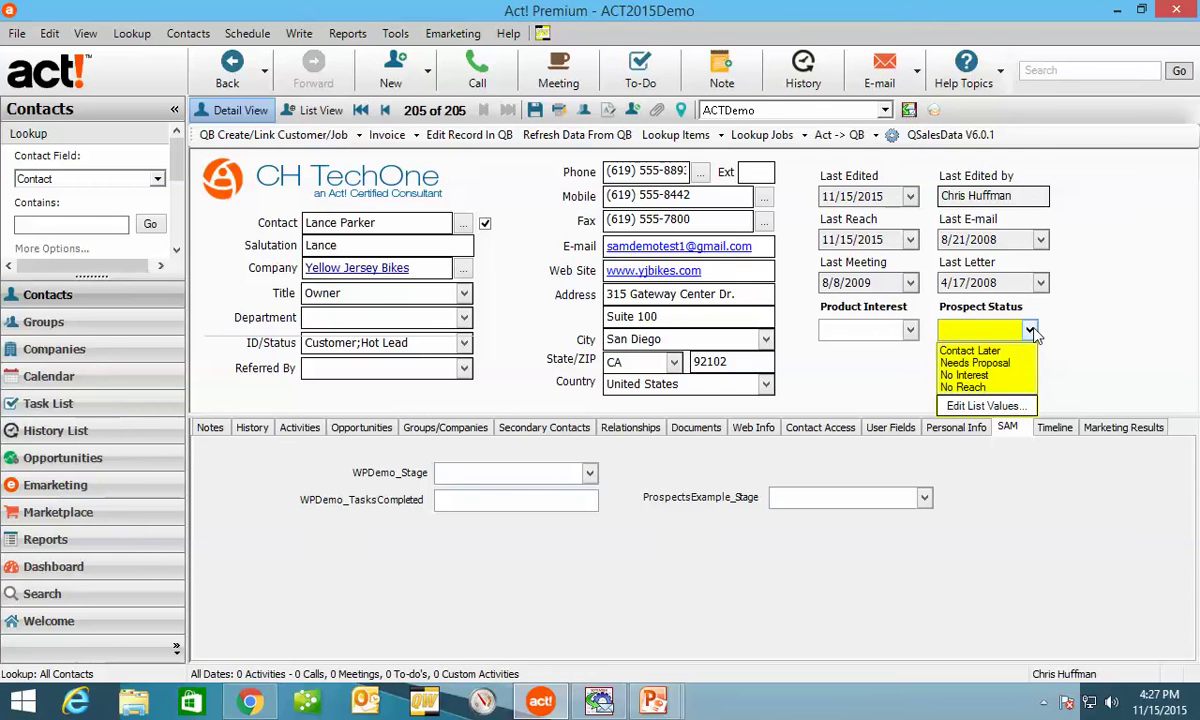
click(1031, 333)
Step: Switch to Sales Automation Manager and examine the Prospect Status conditions on the transitions leaving the Triage stage
click(600, 703)
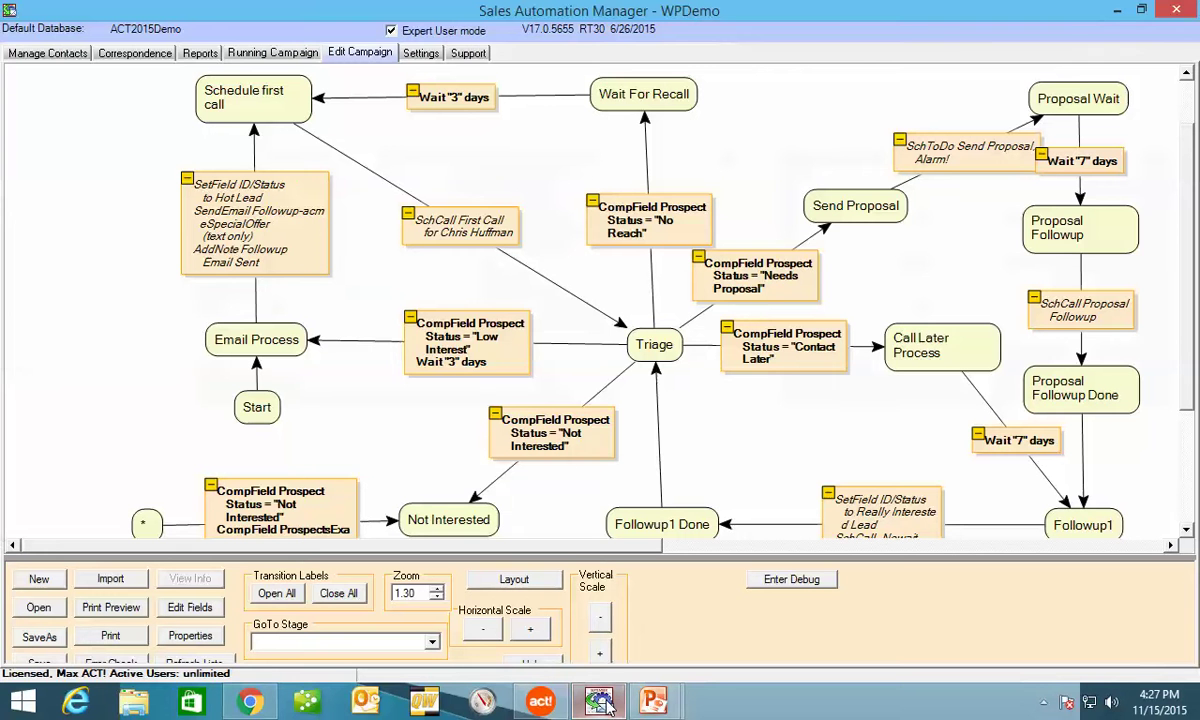
click(430, 318)
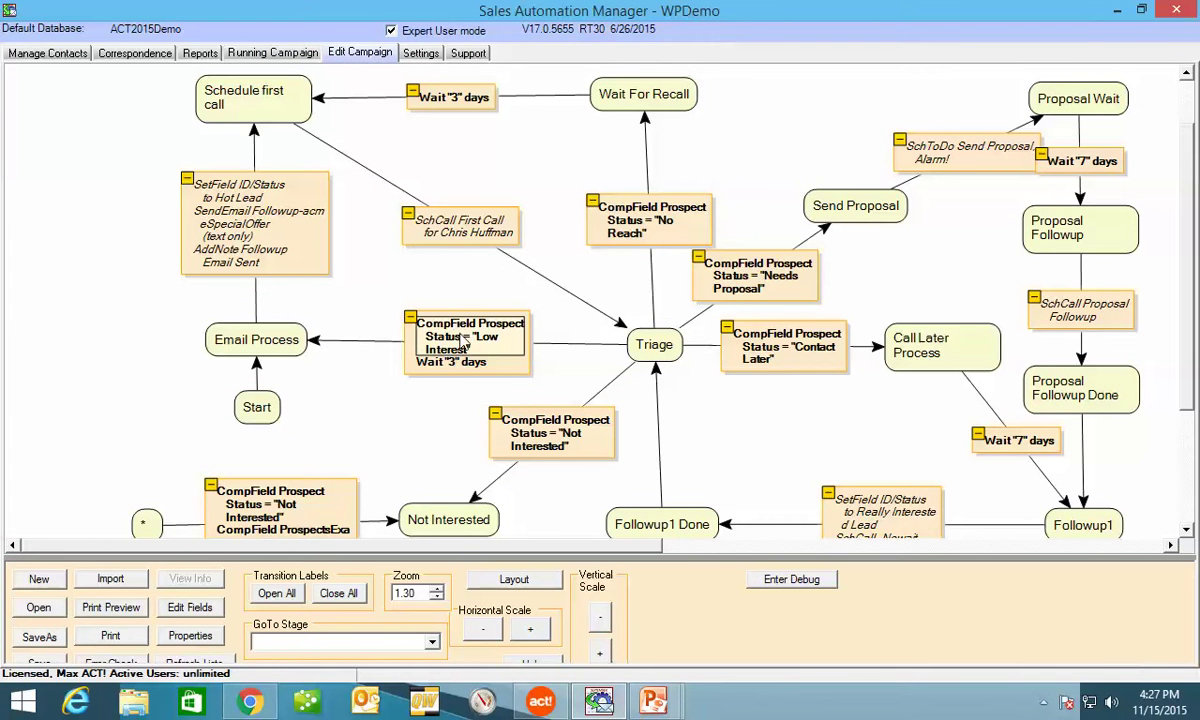
click(459, 362)
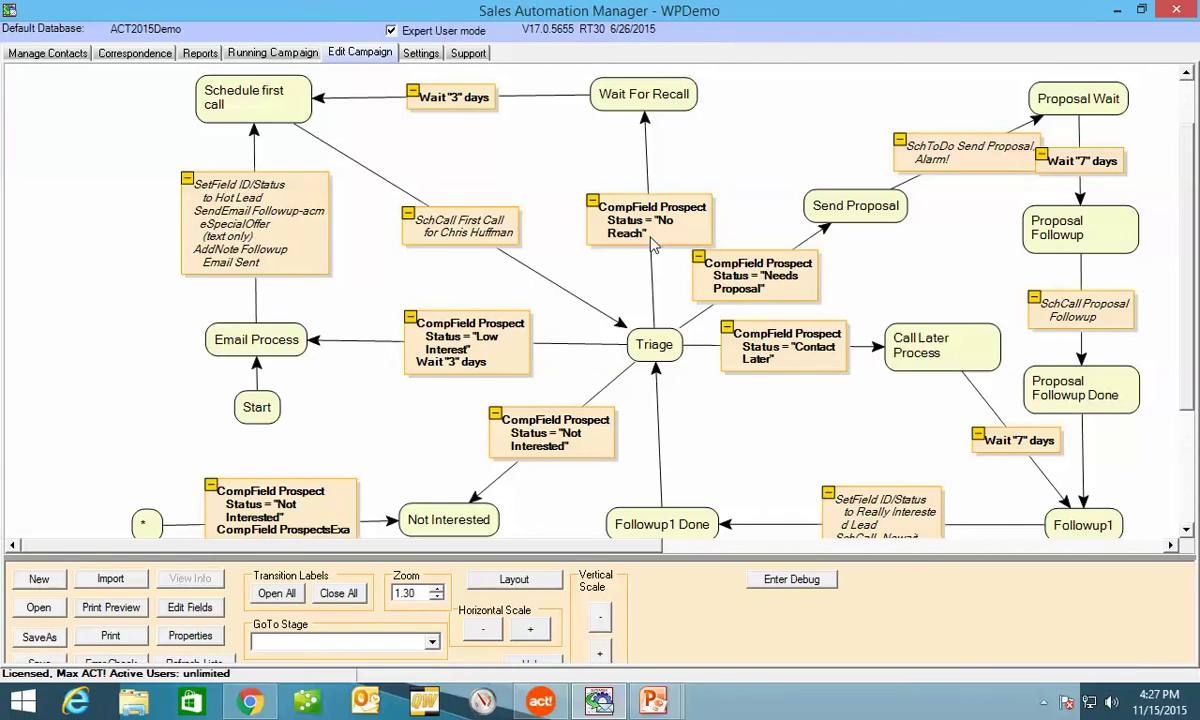
click(650, 223)
click(480, 337)
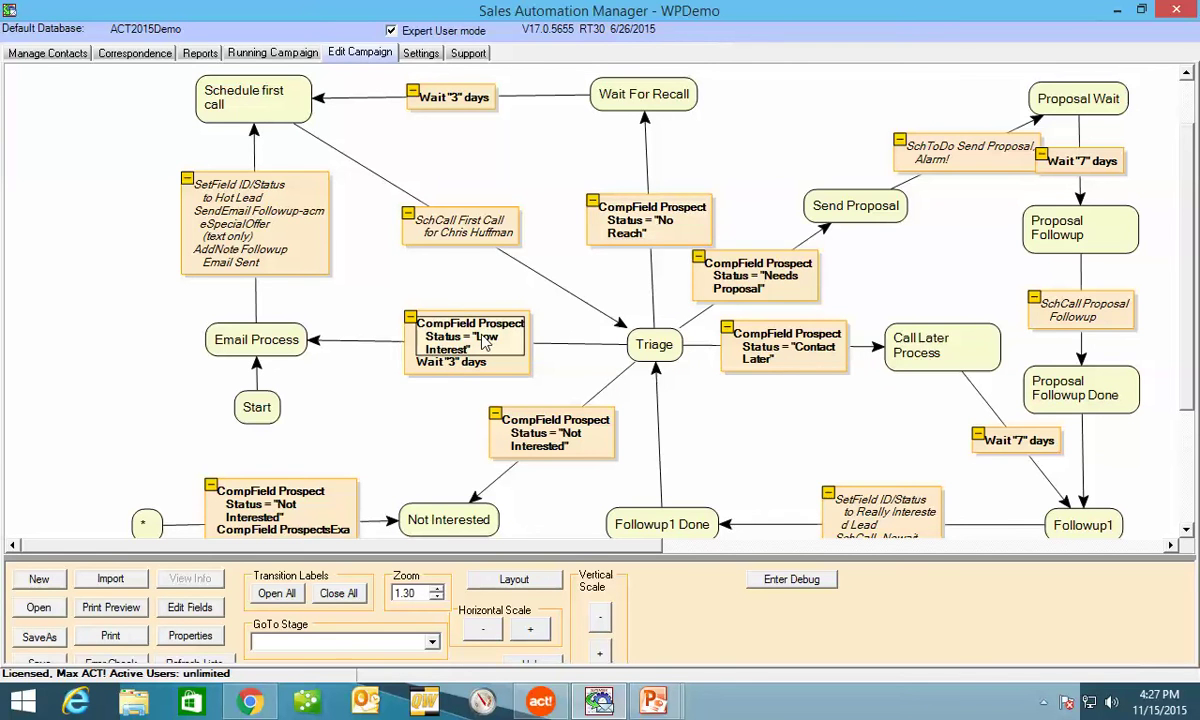
click(515, 425)
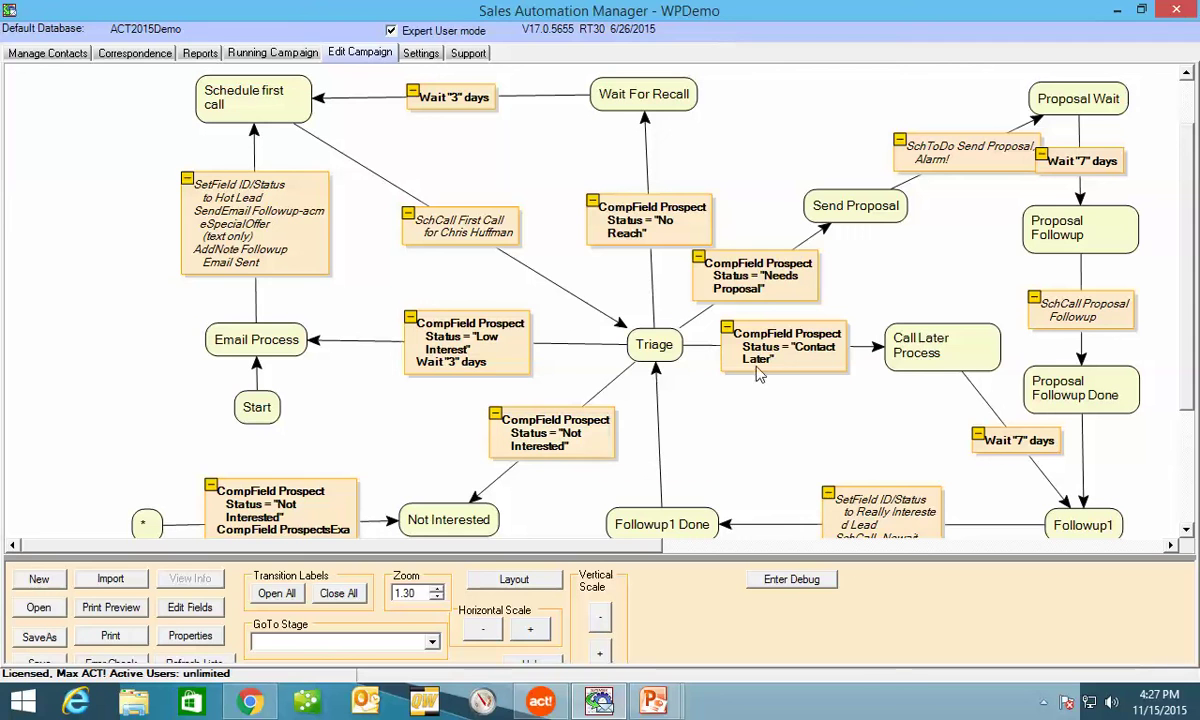
click(786, 352)
click(763, 278)
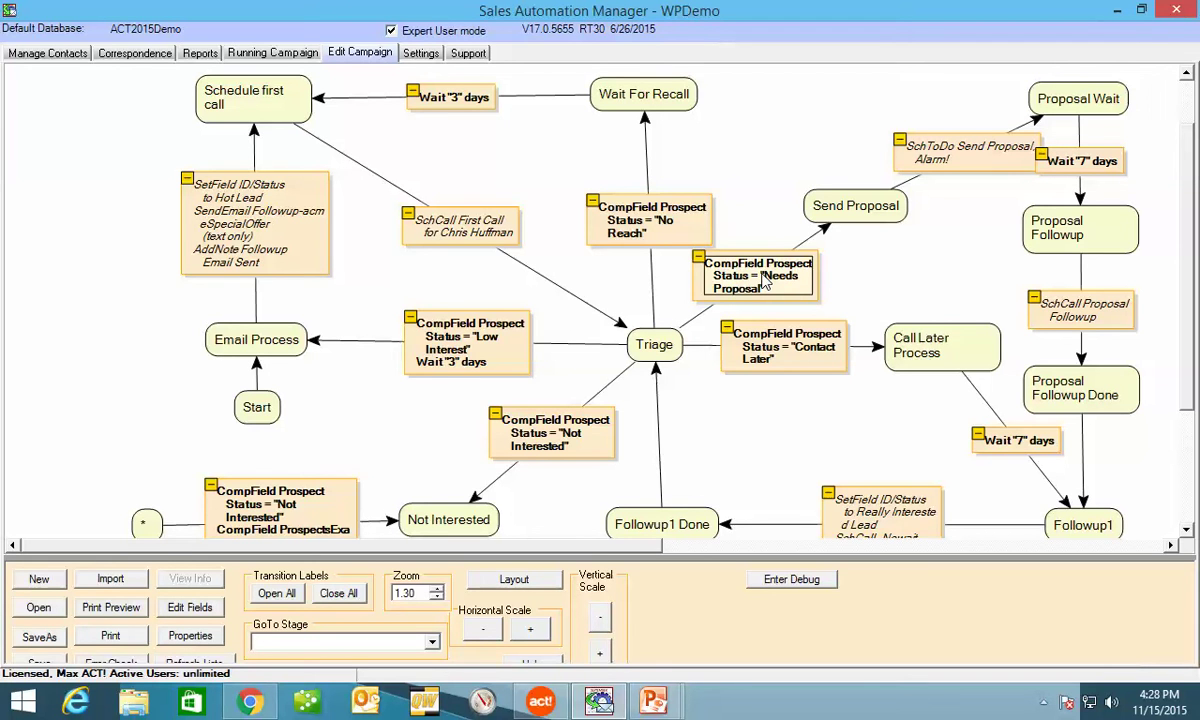
Step: Switch to Act!, set the contact's WPDemo_Stage to Start and save the record
click(540, 703)
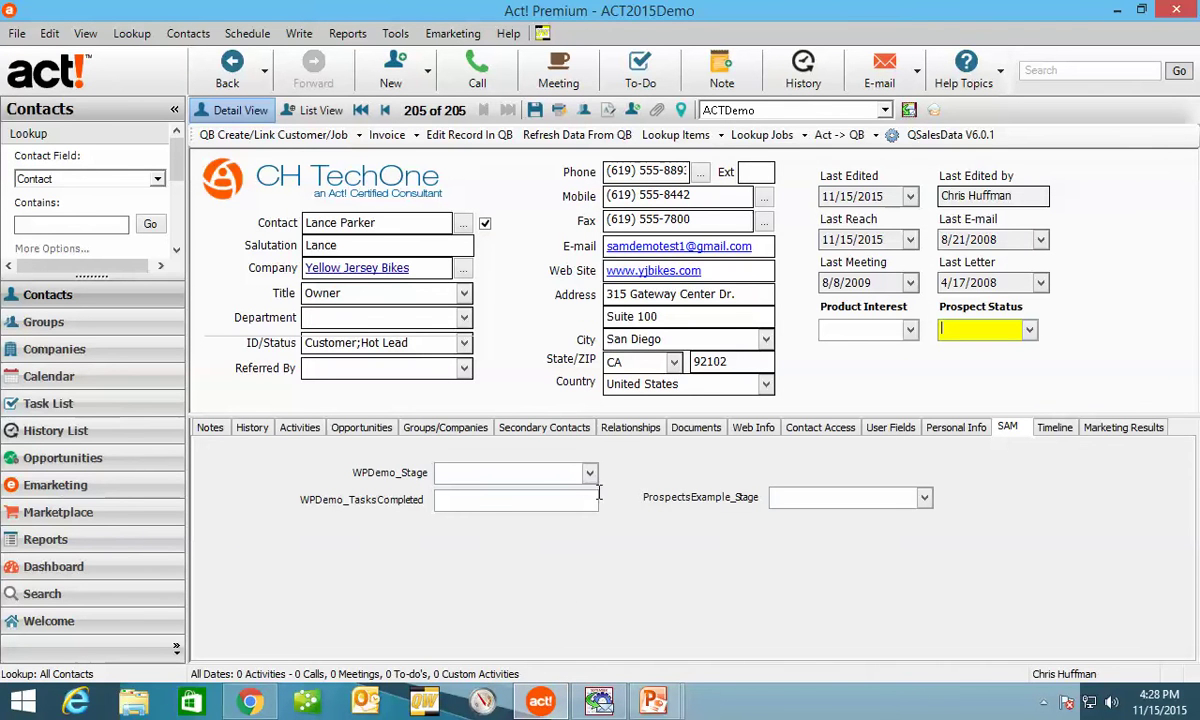
click(590, 476)
scroll(555, 520, down, 2)
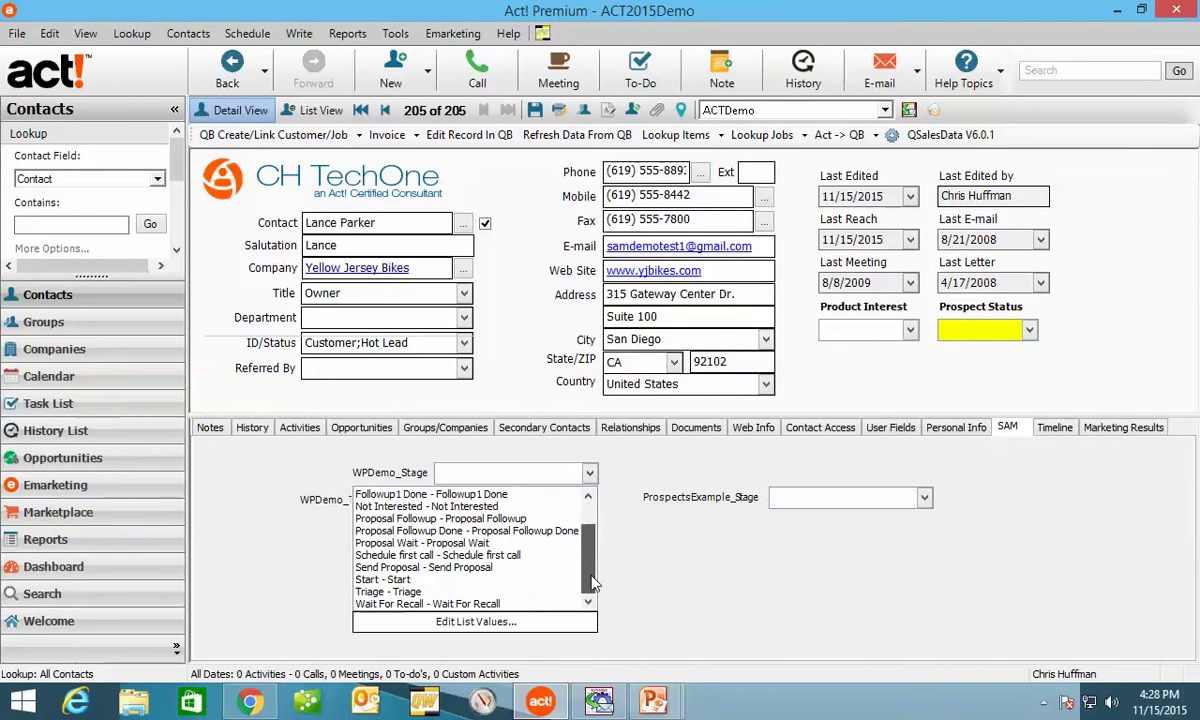
click(440, 579)
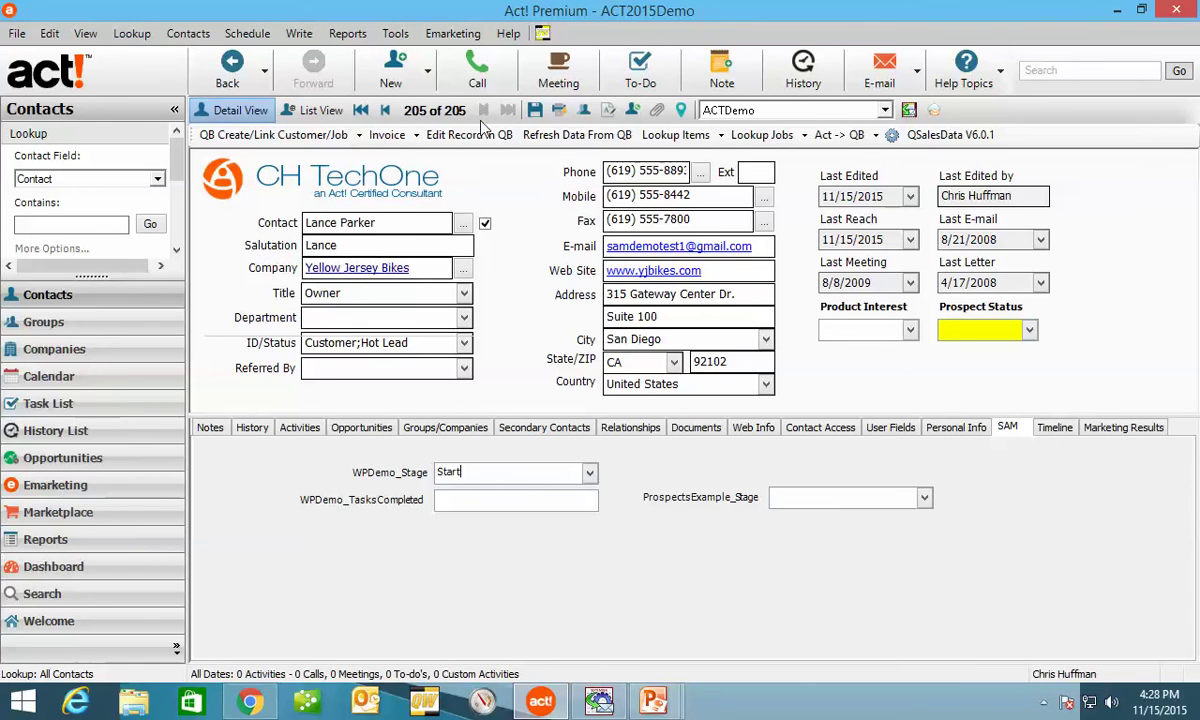
click(536, 116)
Step: Switch to Sales Automation Manager and run only the WPDemo campaign in the ACT2015Demo database
click(599, 702)
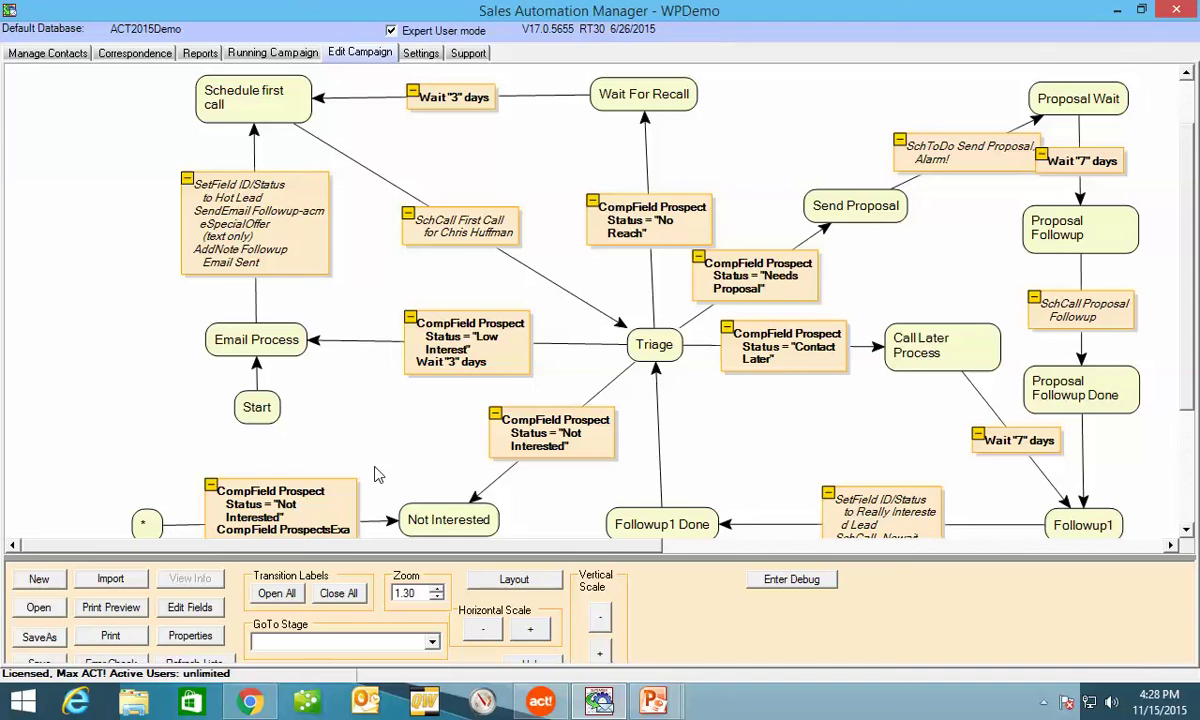
click(270, 55)
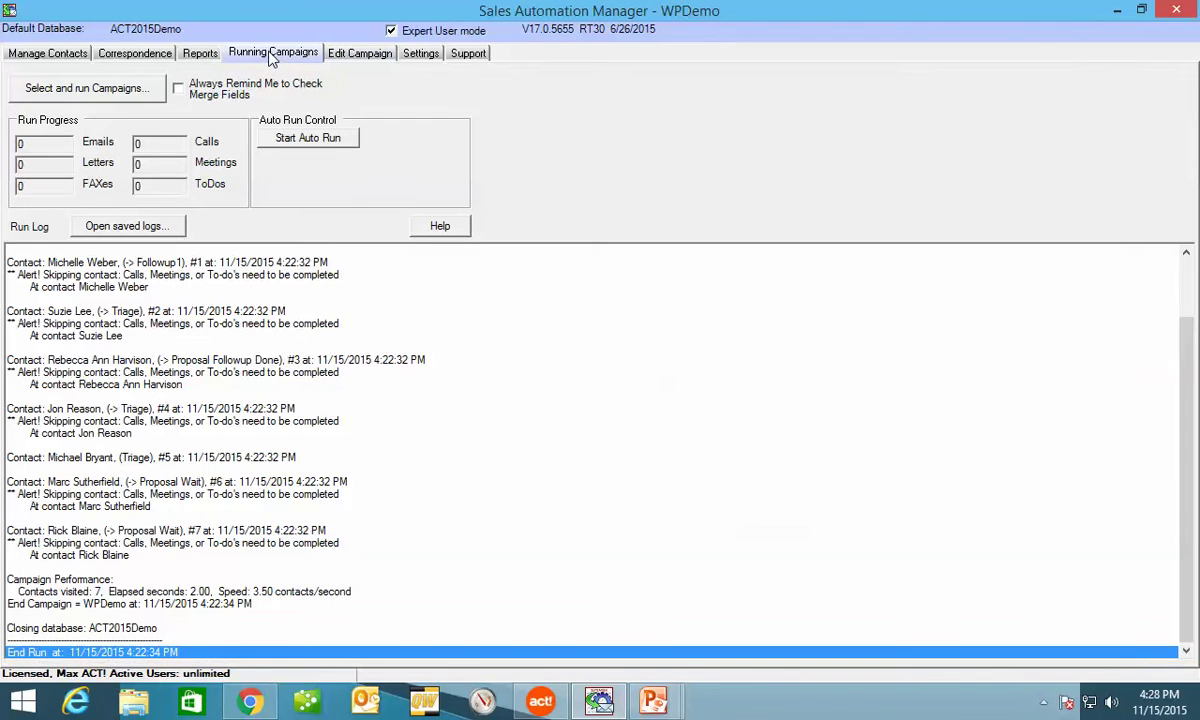
click(80, 91)
click(614, 407)
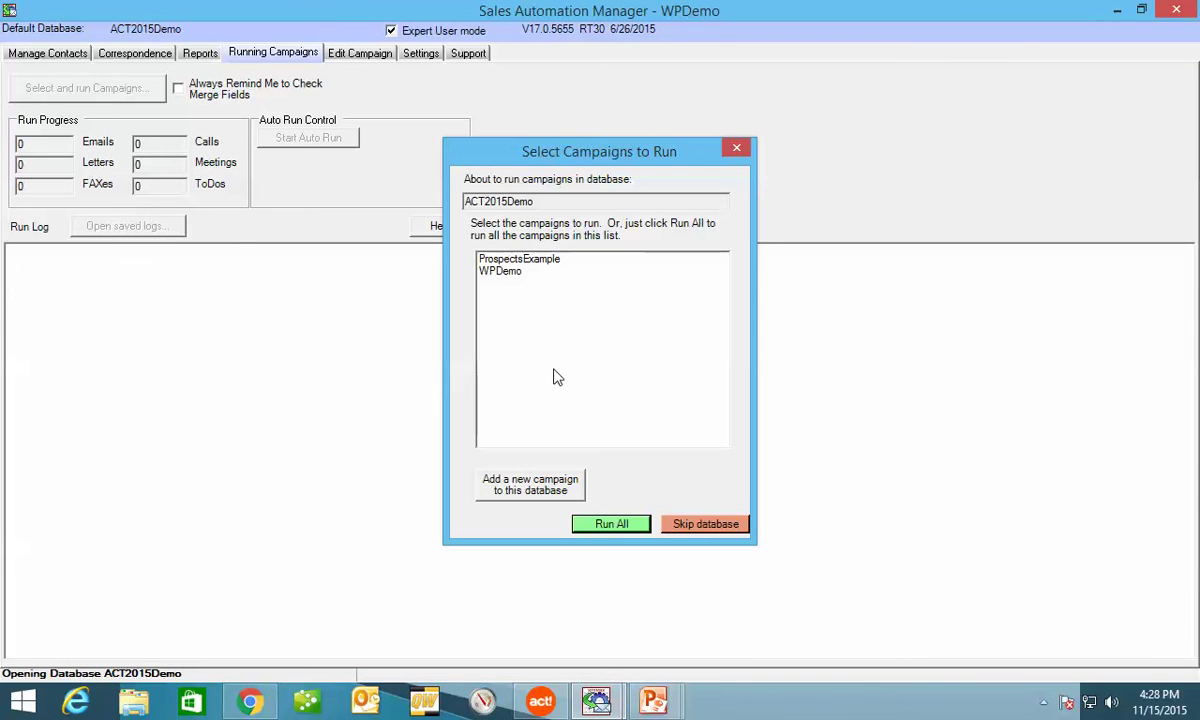
click(508, 272)
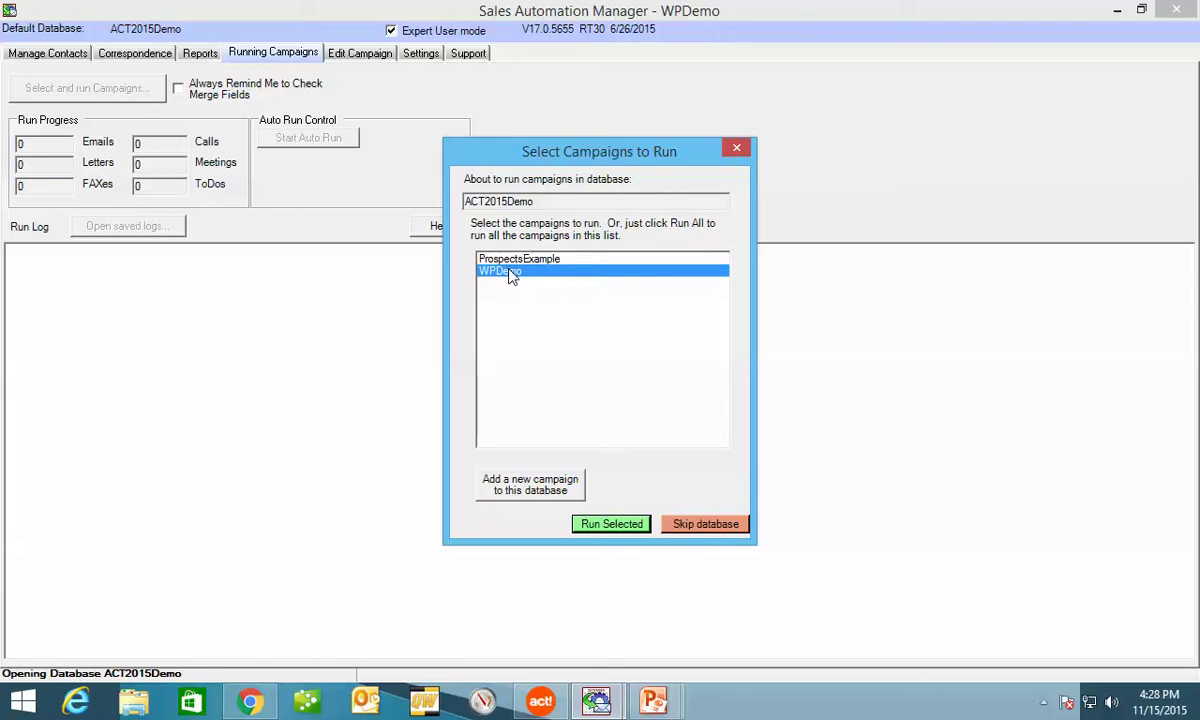
click(612, 526)
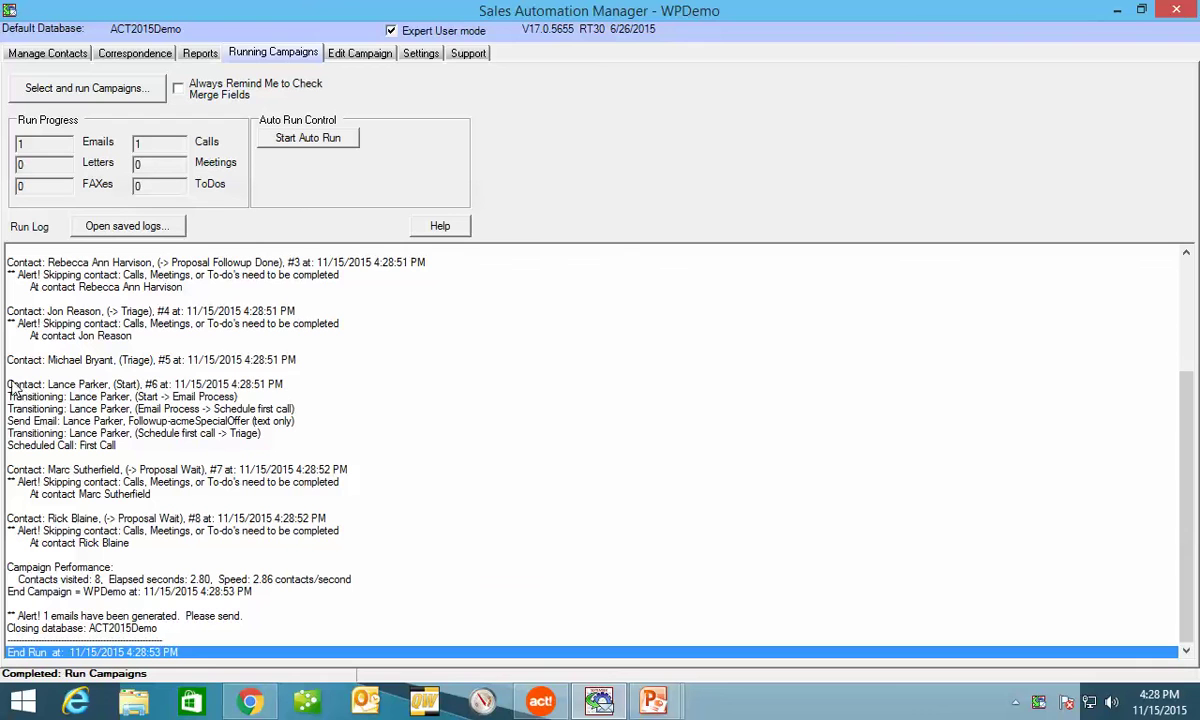
Step: Review the run log entries for the contact that began at the Start stage
click(110, 385)
click(110, 421)
click(110, 444)
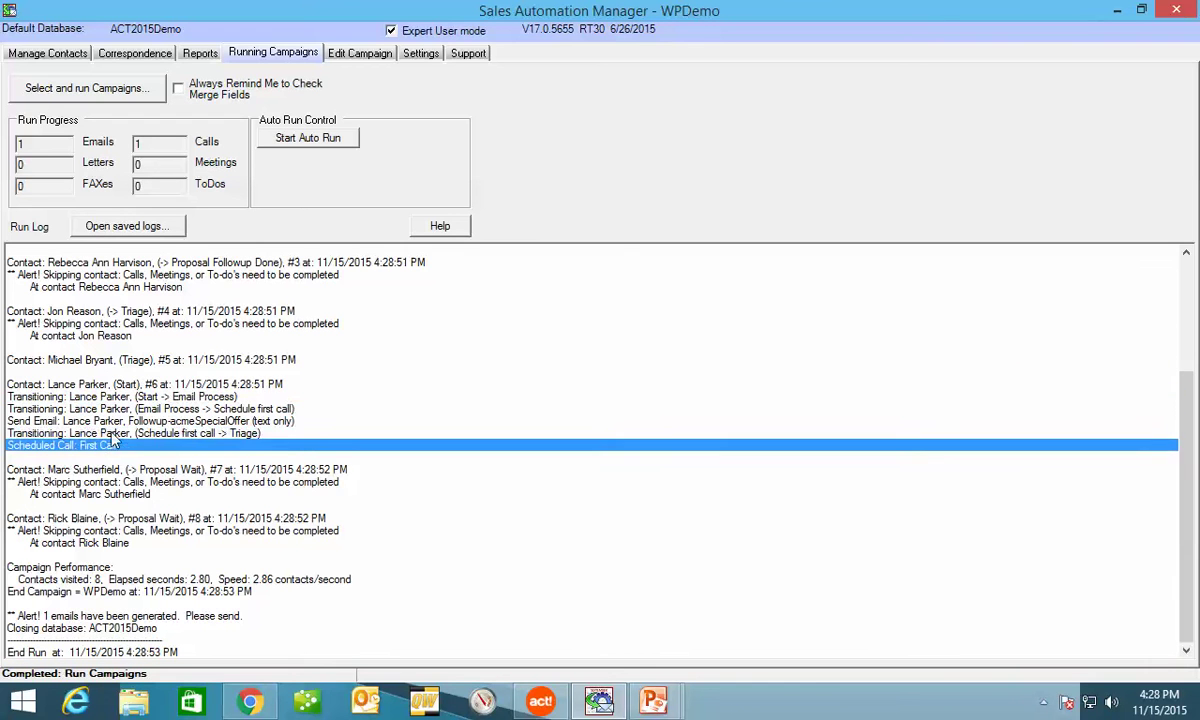
click(111, 386)
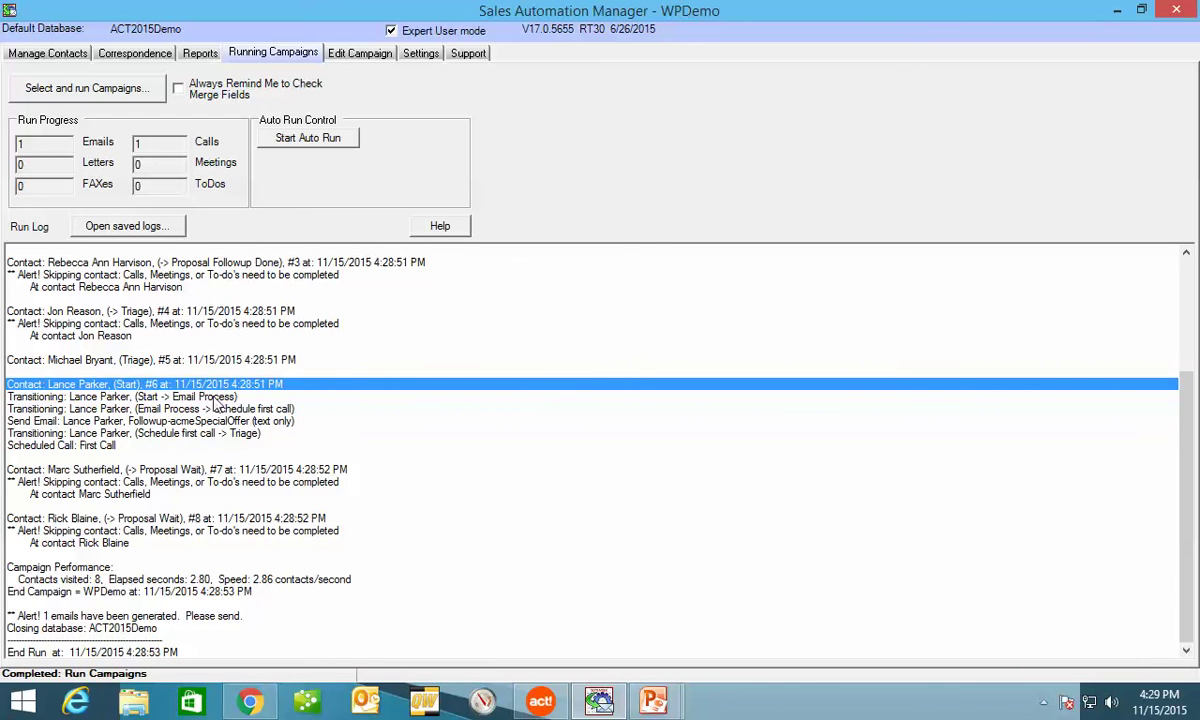
Step: Check the Email Outbox in the correspondence settings and return to the campaign run log
click(133, 52)
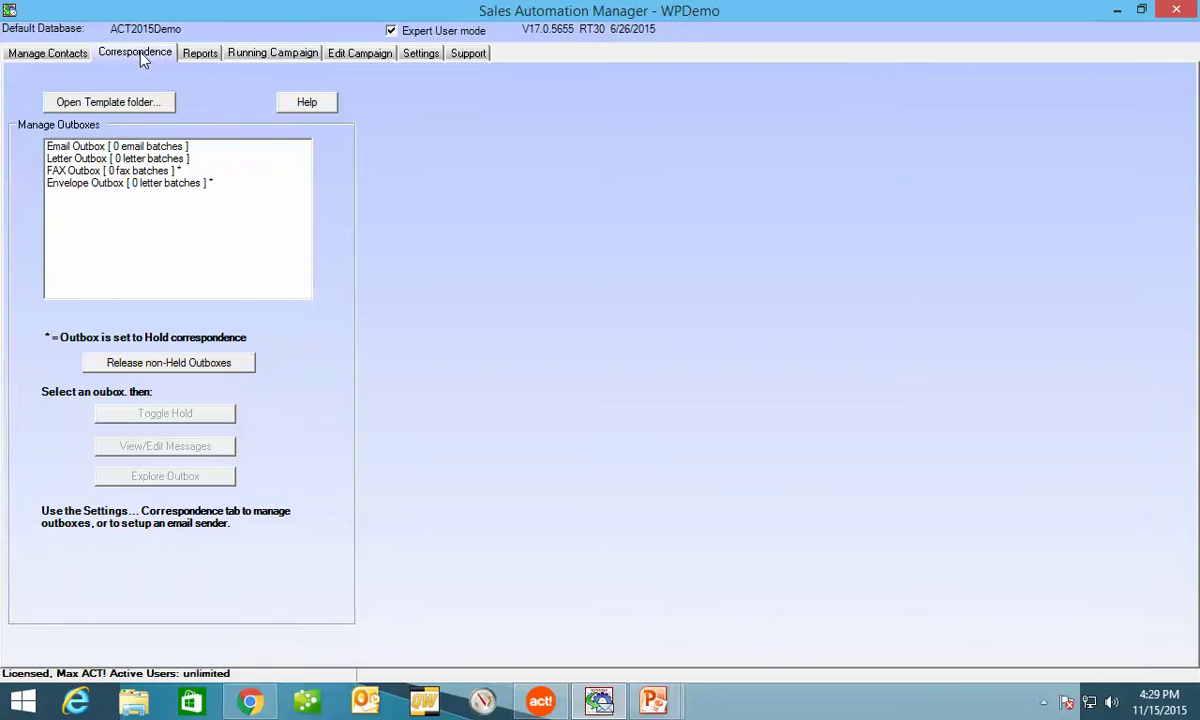
click(125, 146)
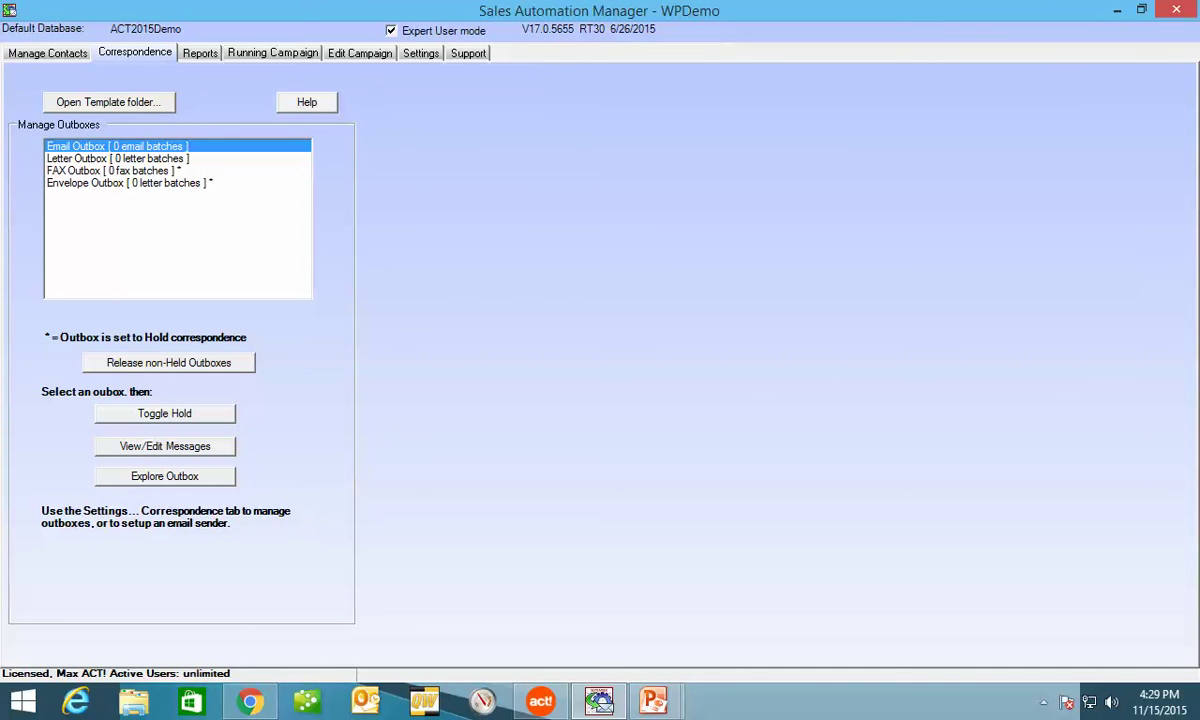
click(272, 53)
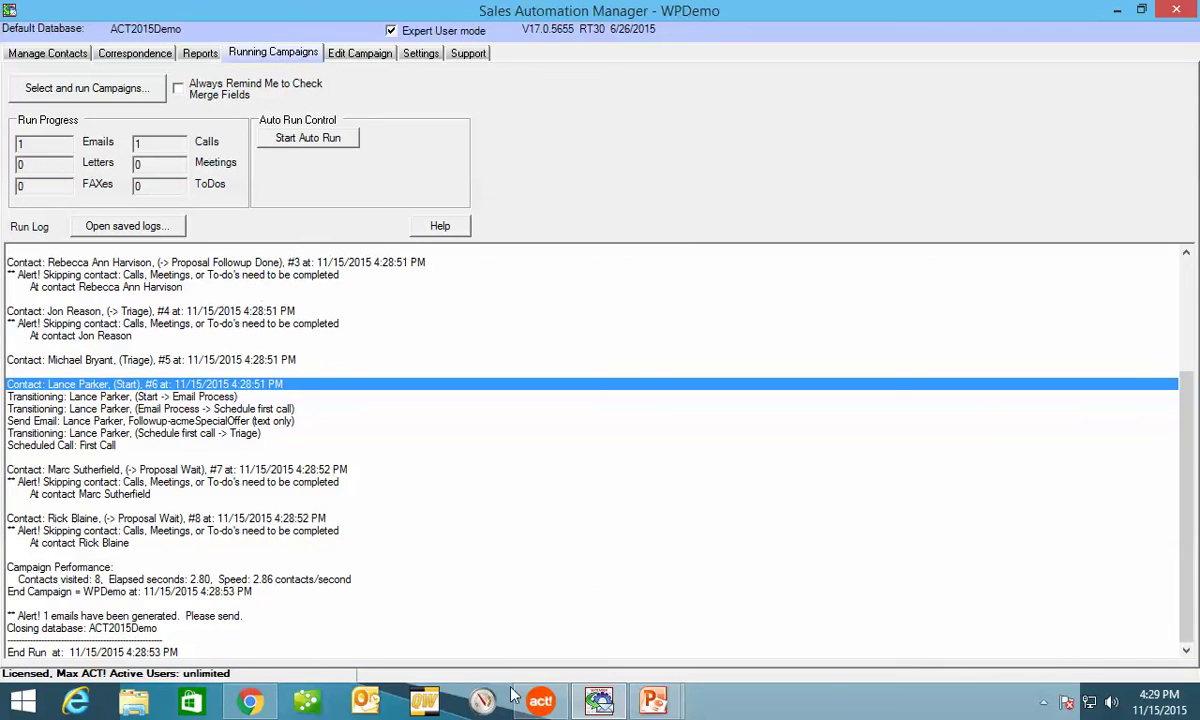
Step: Switch to Act! and refresh the contact record to load the campaign's changes
click(545, 703)
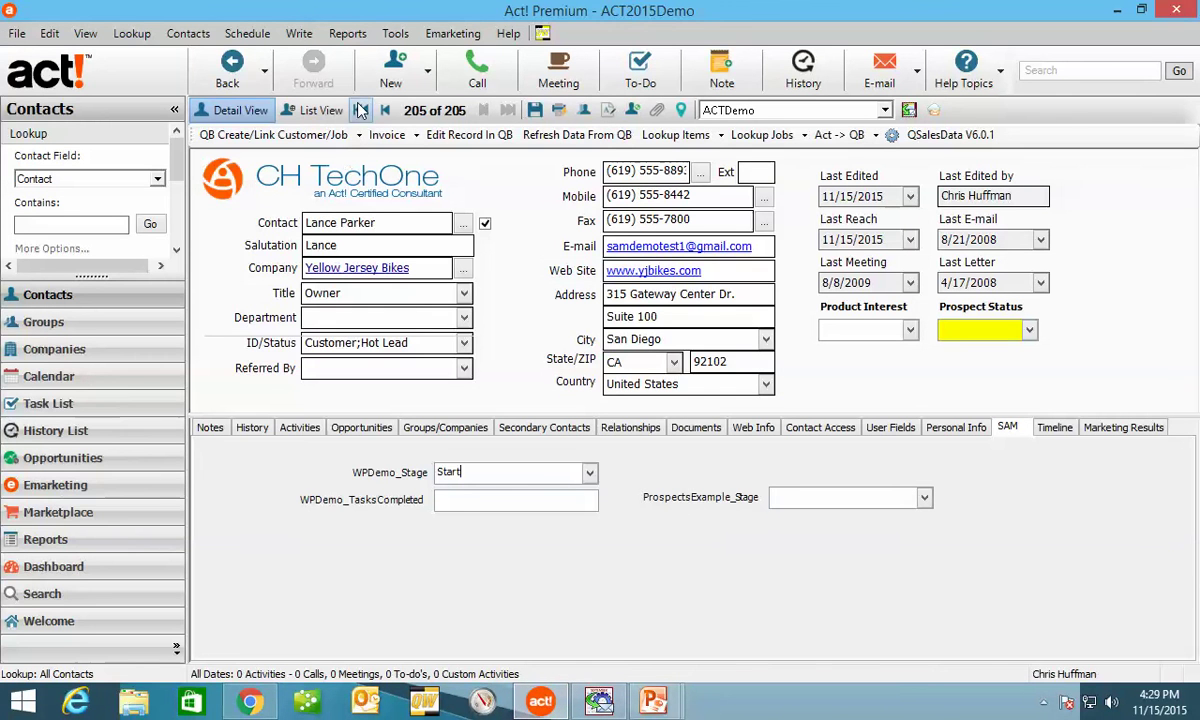
click(85, 33)
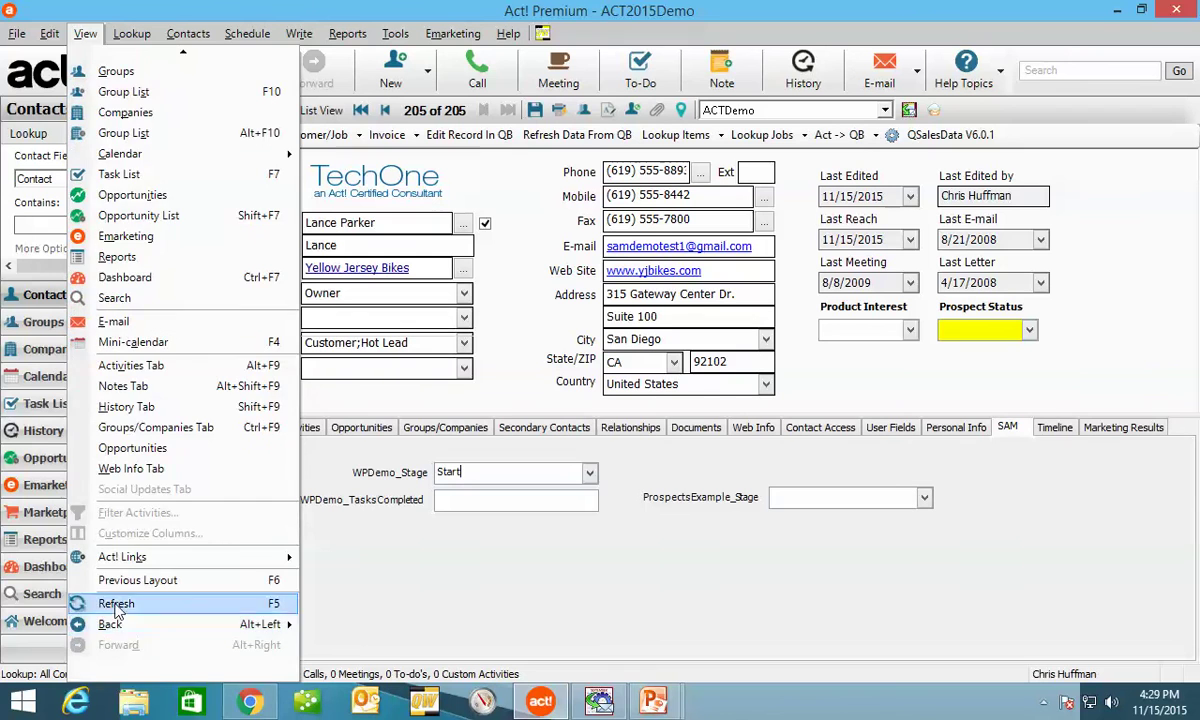
click(120, 675)
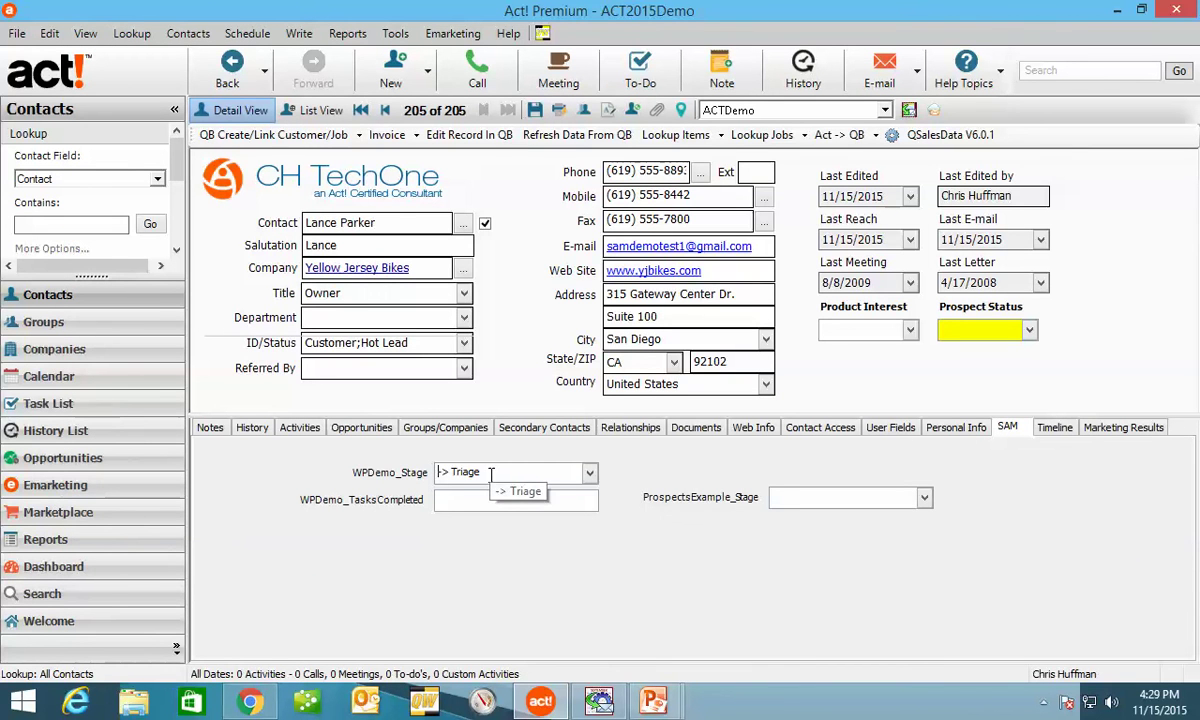
Step: Check the contact's Hot Lead ID/Status and the latest sent e-mail entry in the contact's history
click(423, 342)
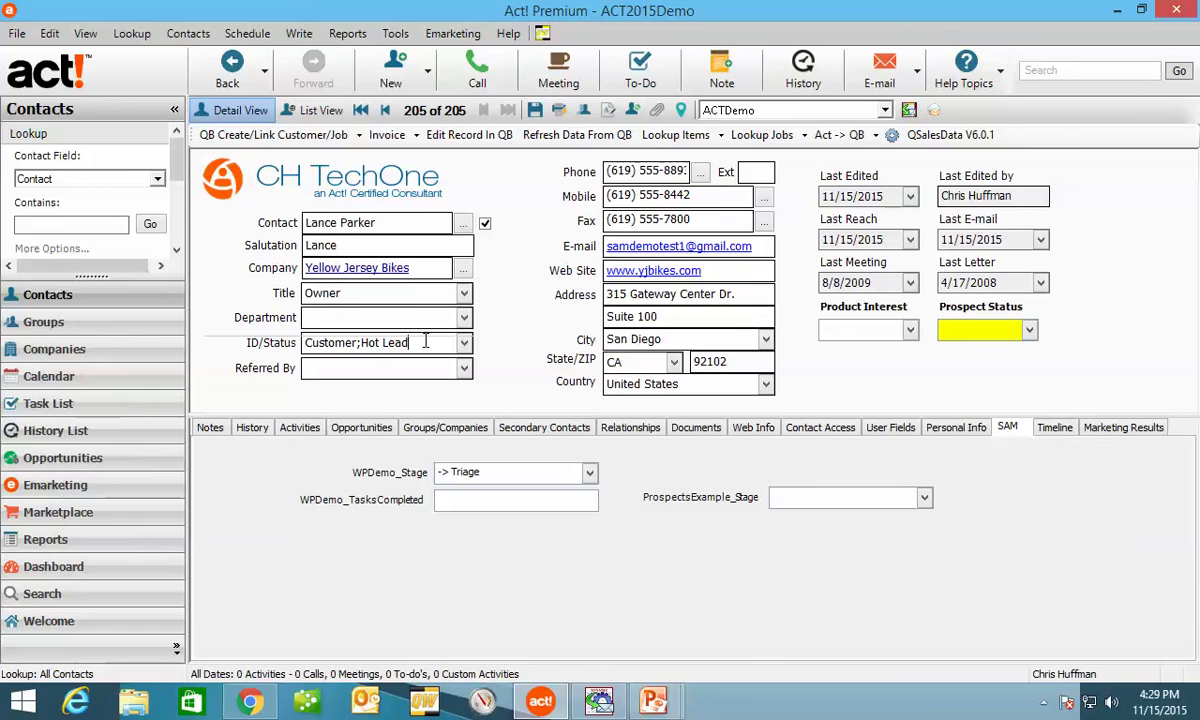
drag(409, 342, 362, 342)
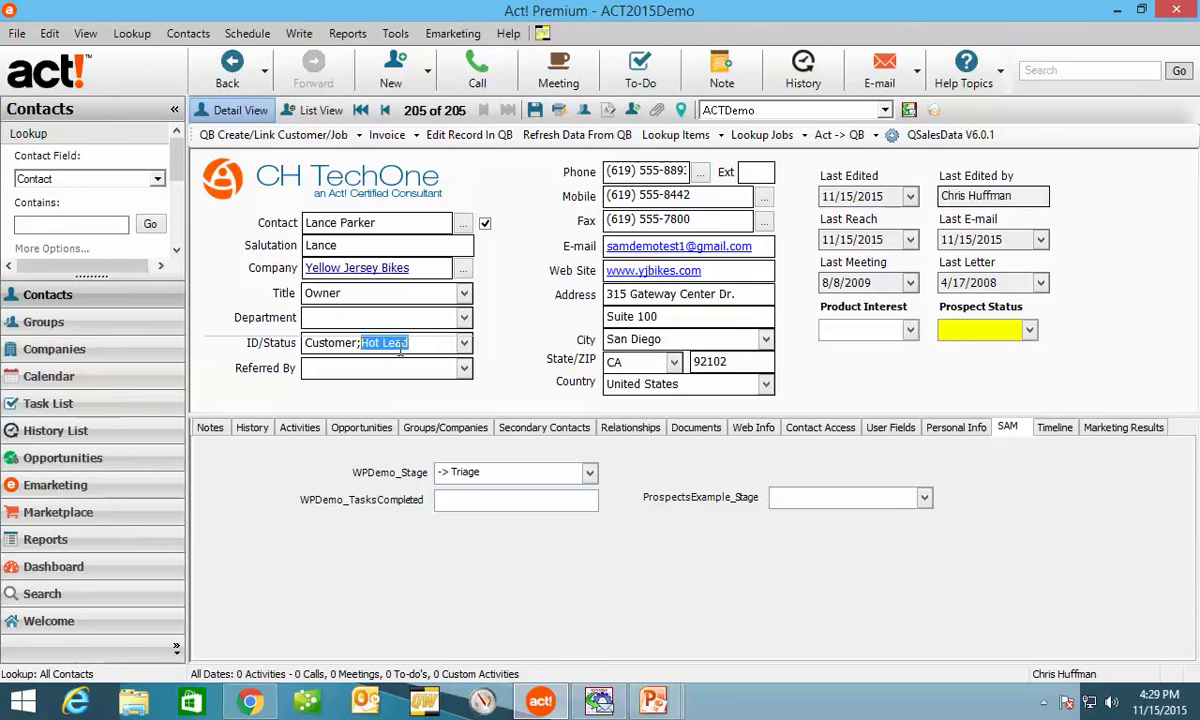
click(252, 427)
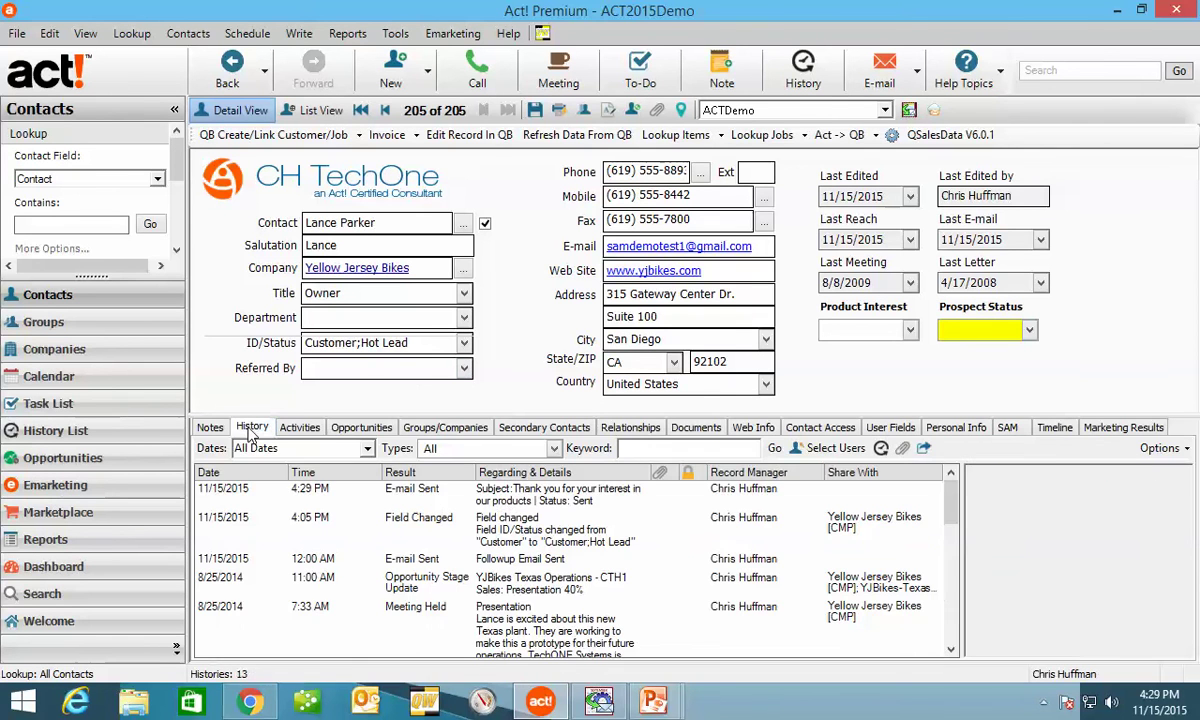
click(506, 500)
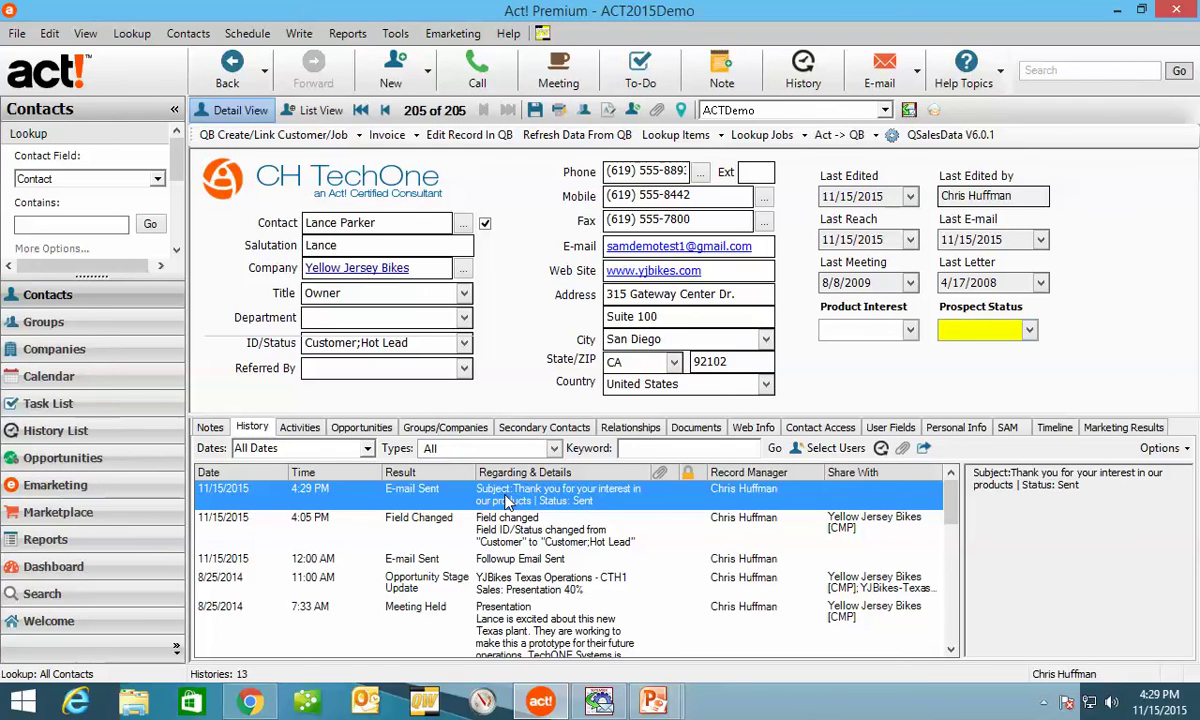
Step: Clear the contact's WPDemo:First Call activity as Call Completed with the details "Need a Proposal"
click(300, 428)
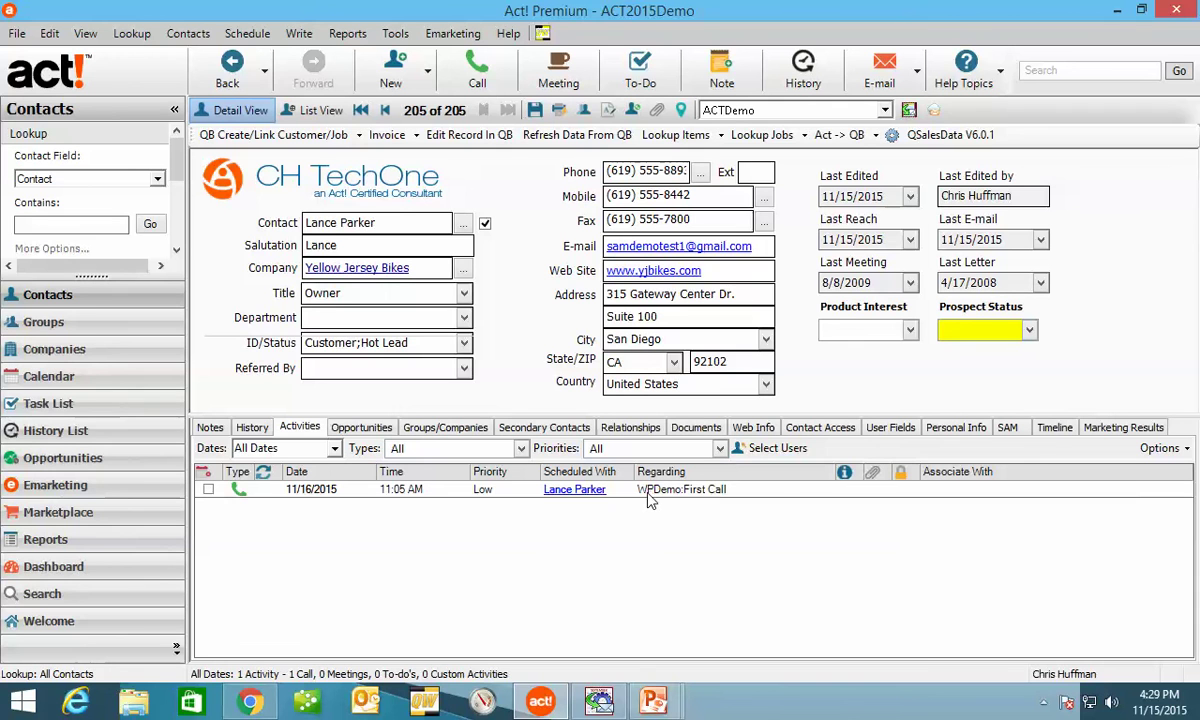
click(209, 491)
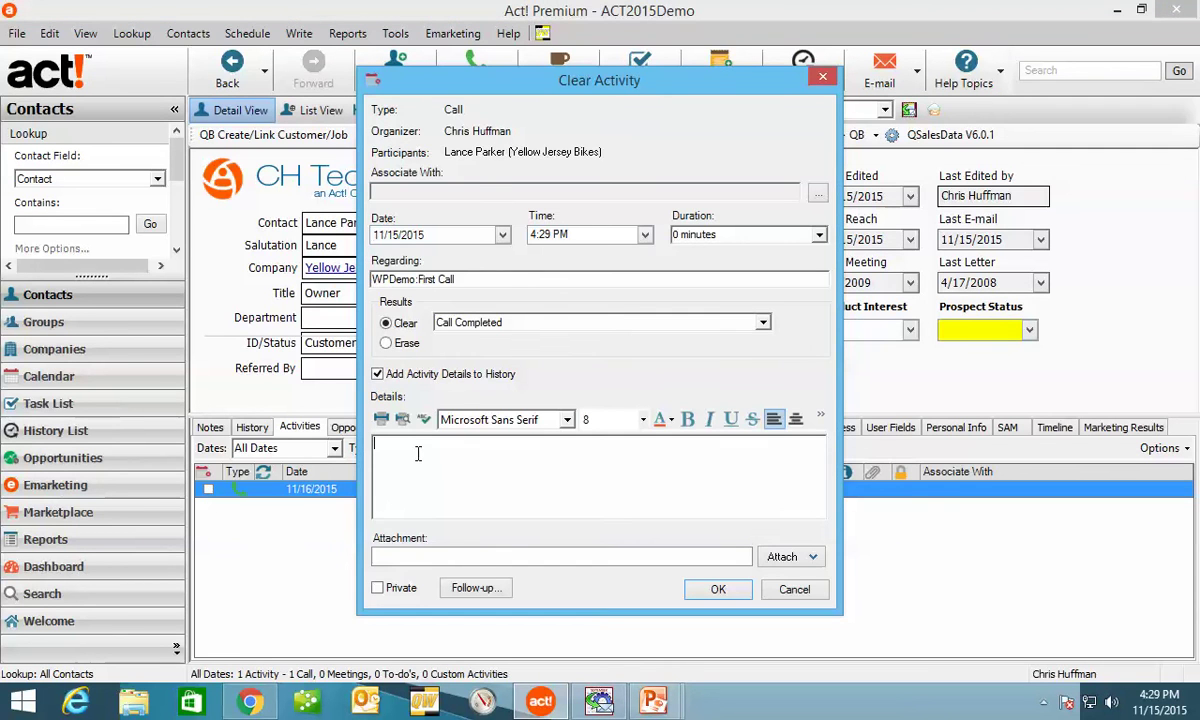
text(Need a Proposal)
click(718, 589)
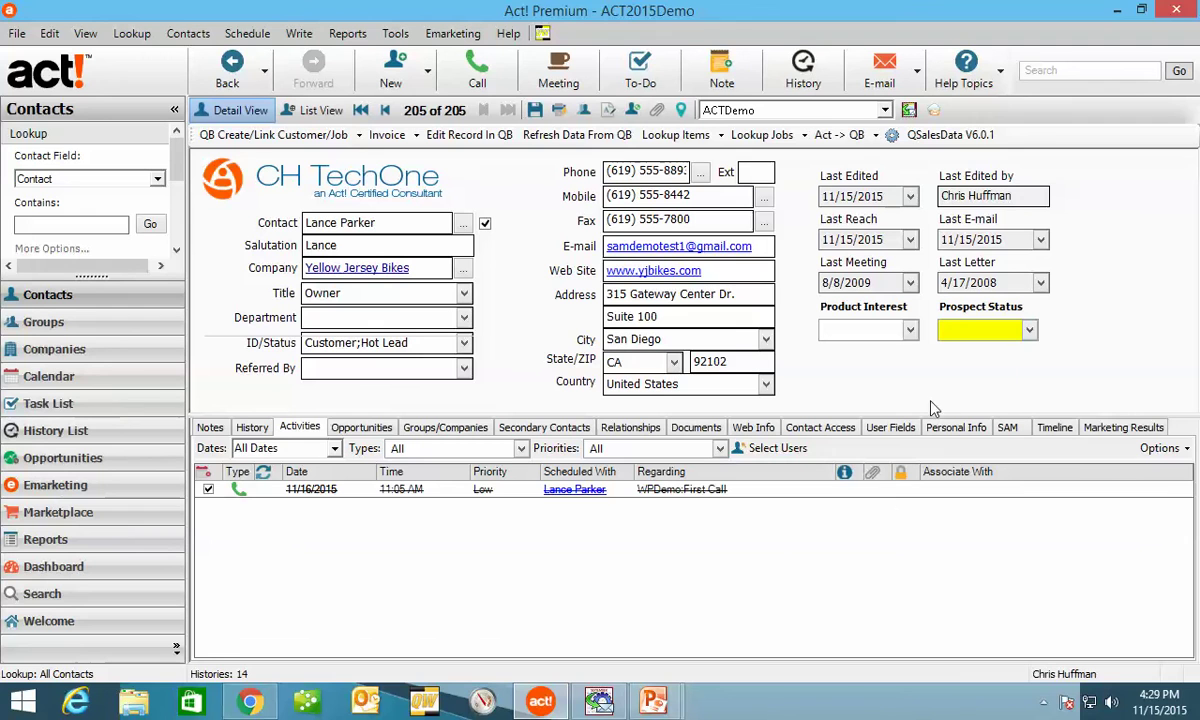
Step: Set the contact's Prospect Status to Needs Proposal
click(975, 330)
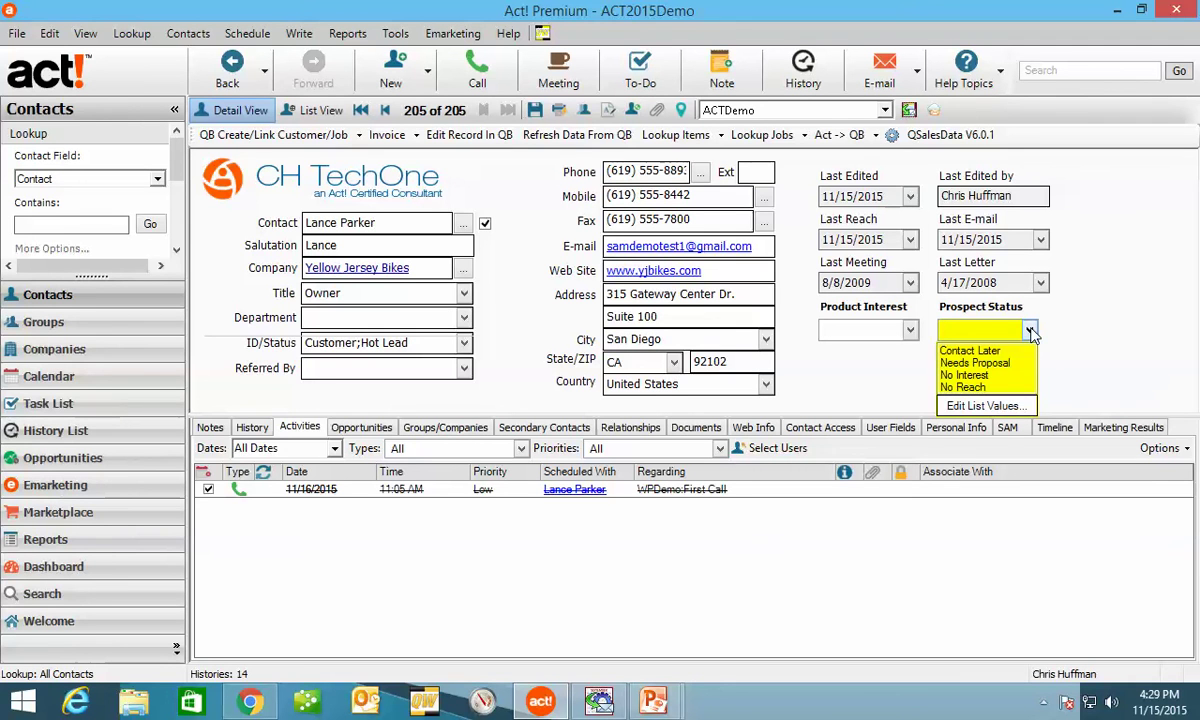
click(996, 363)
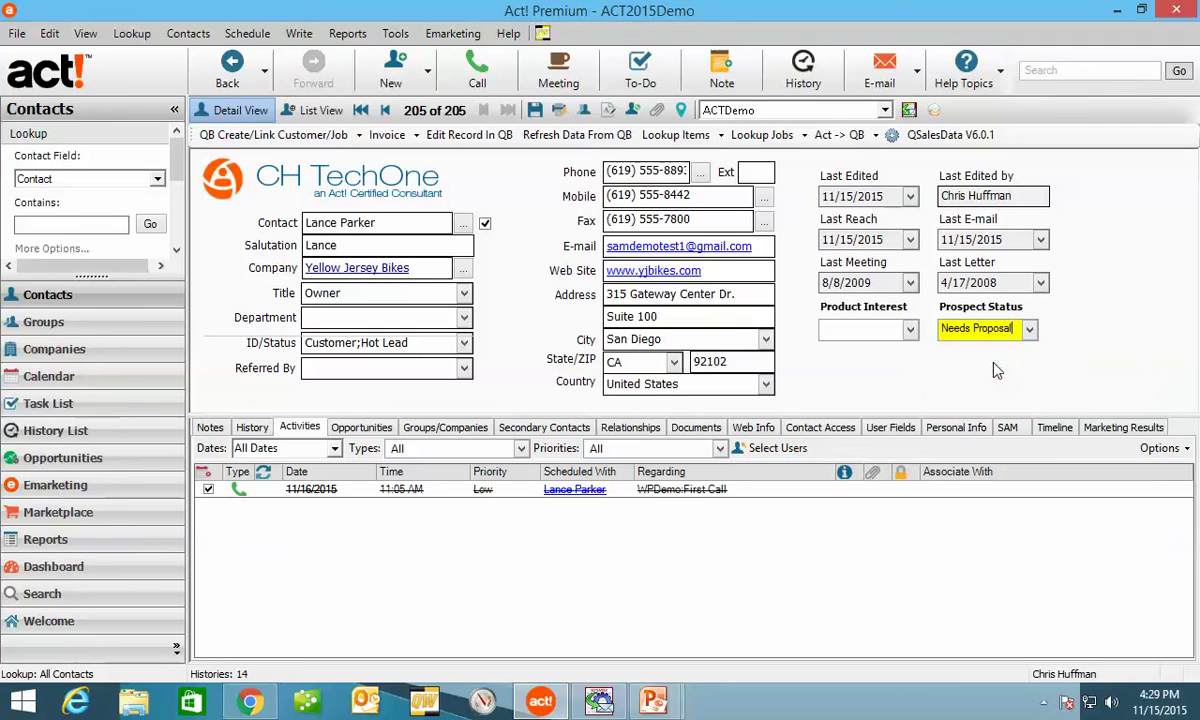
Step: Save the contact record and run only the WPDemo campaign in Sales Automation Manager, without saving the existing campaign
click(535, 112)
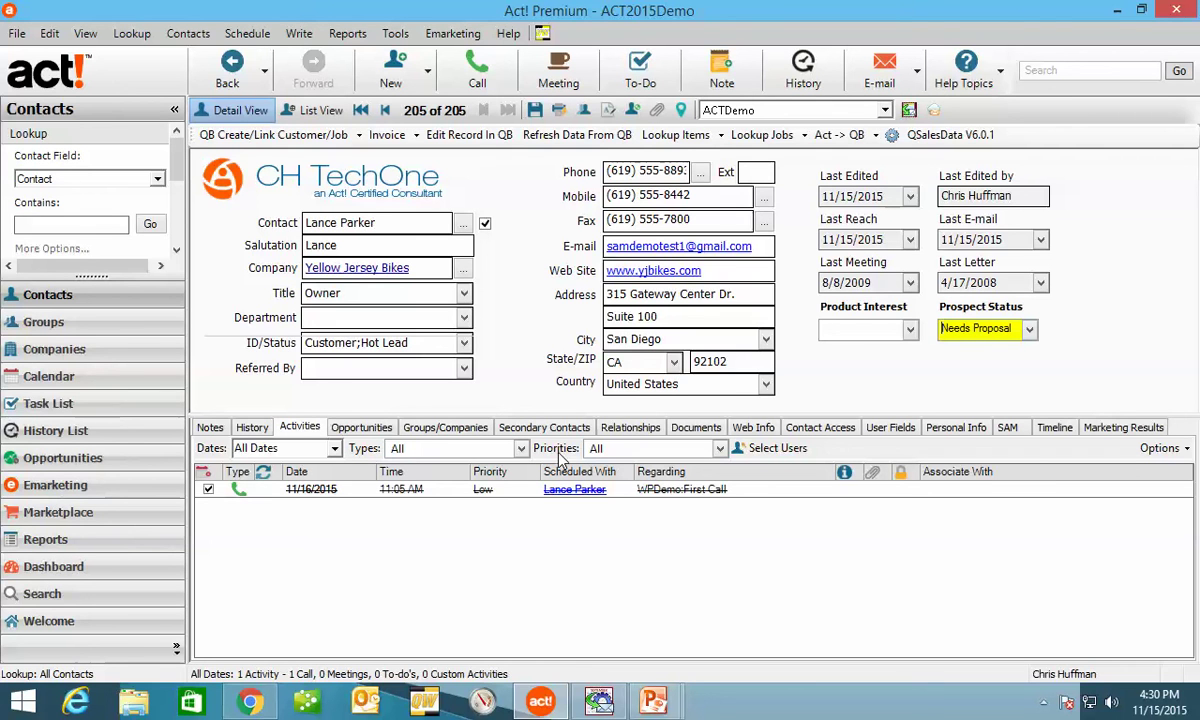
click(598, 703)
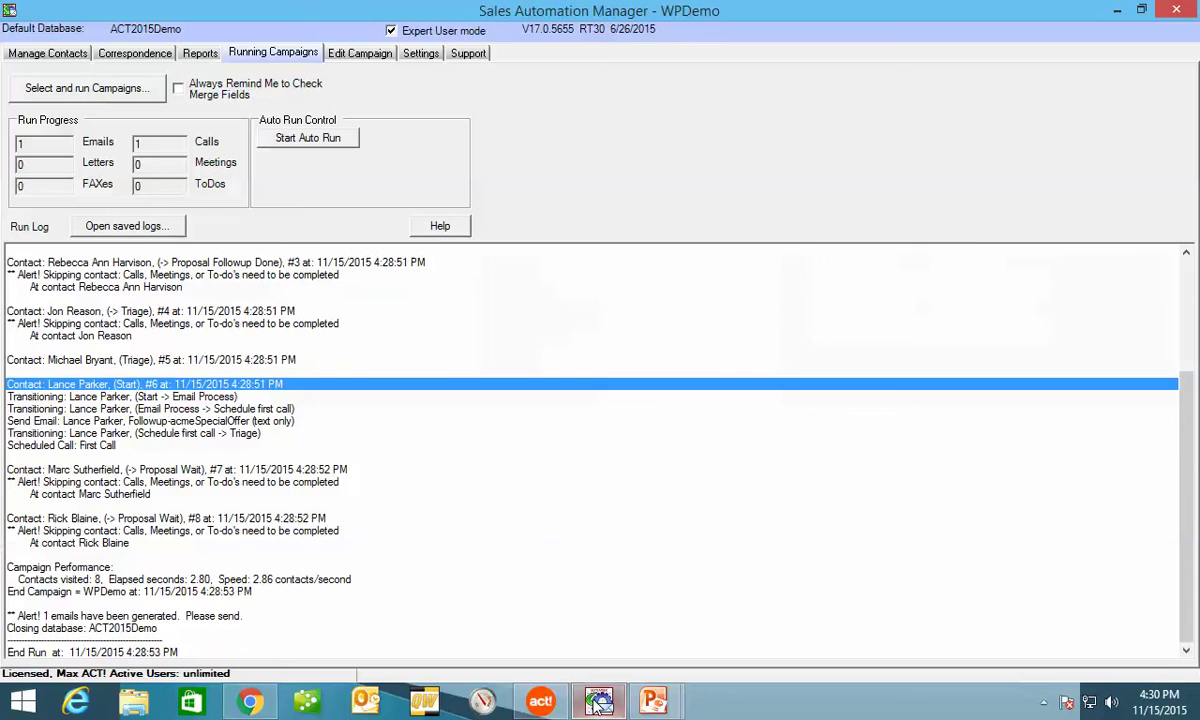
click(94, 90)
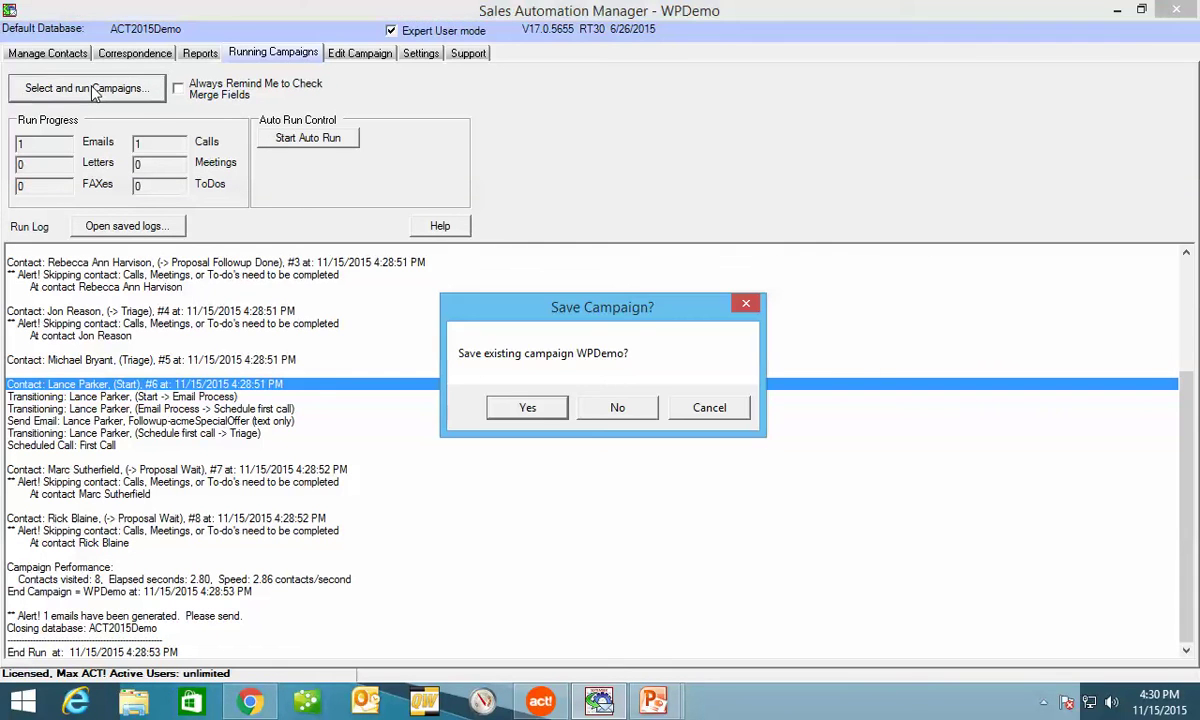
click(607, 410)
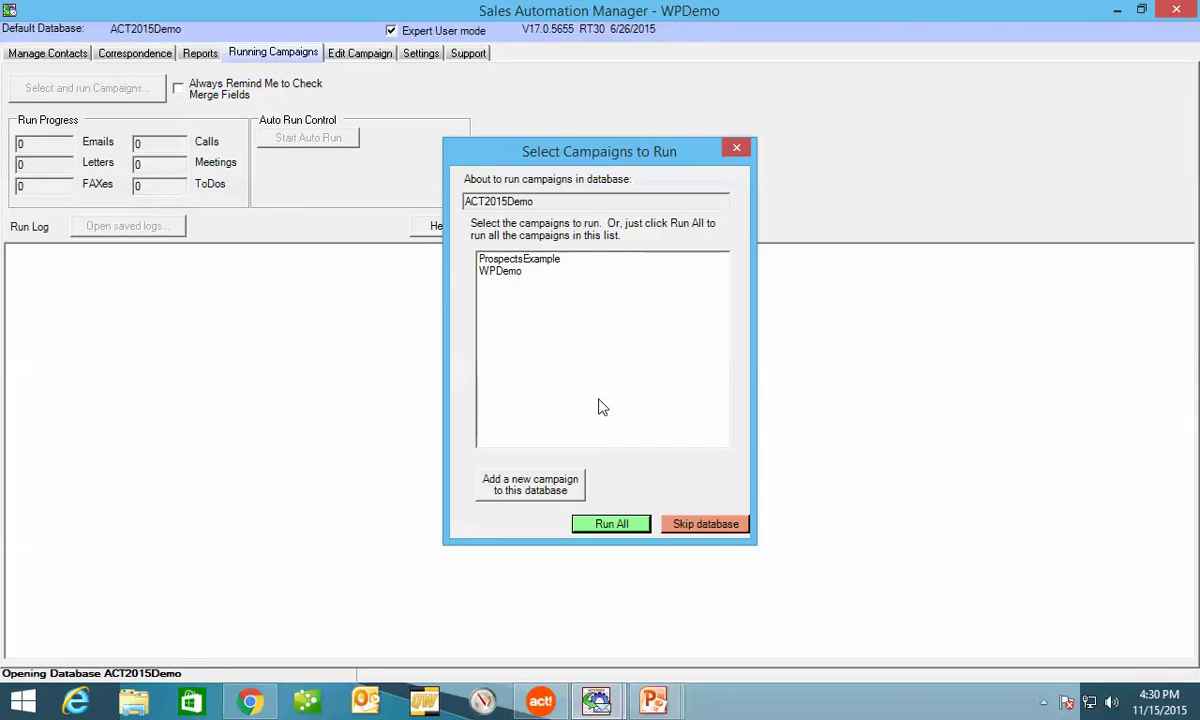
click(506, 272)
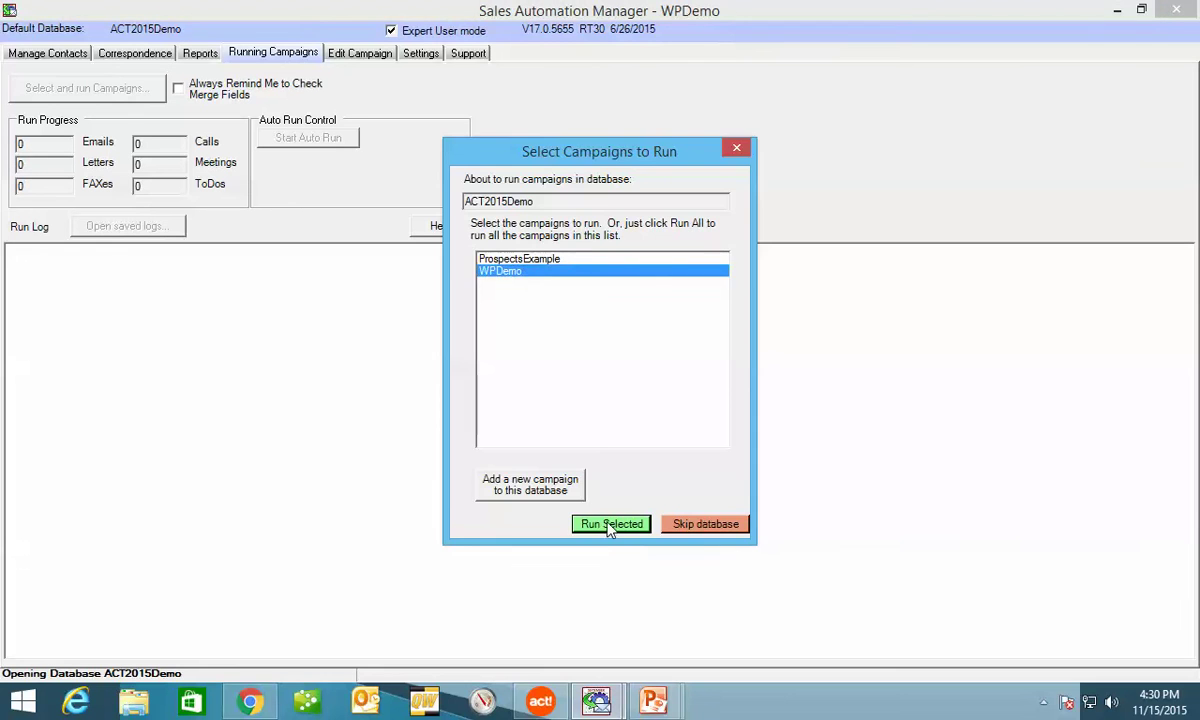
click(588, 522)
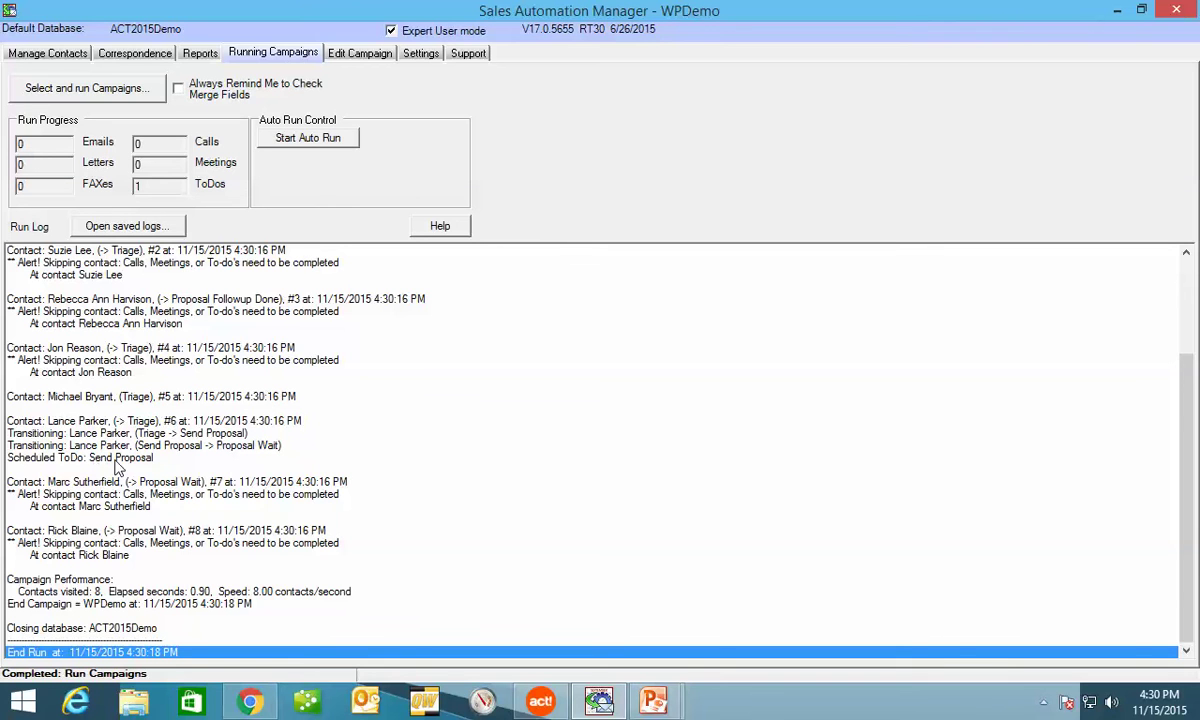
Step: Switch to Act!, refresh the contact record, and check its WPDemo:Send Proposal to-do and WPDemo_Stage field
click(540, 701)
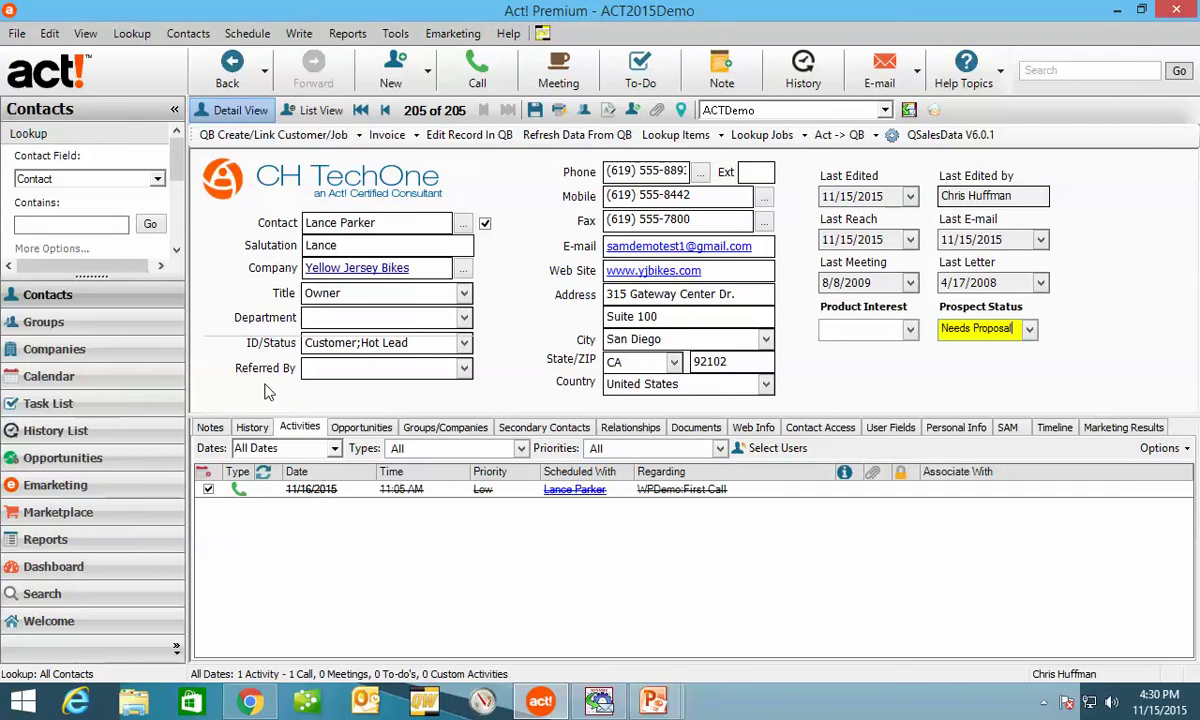
click(86, 33)
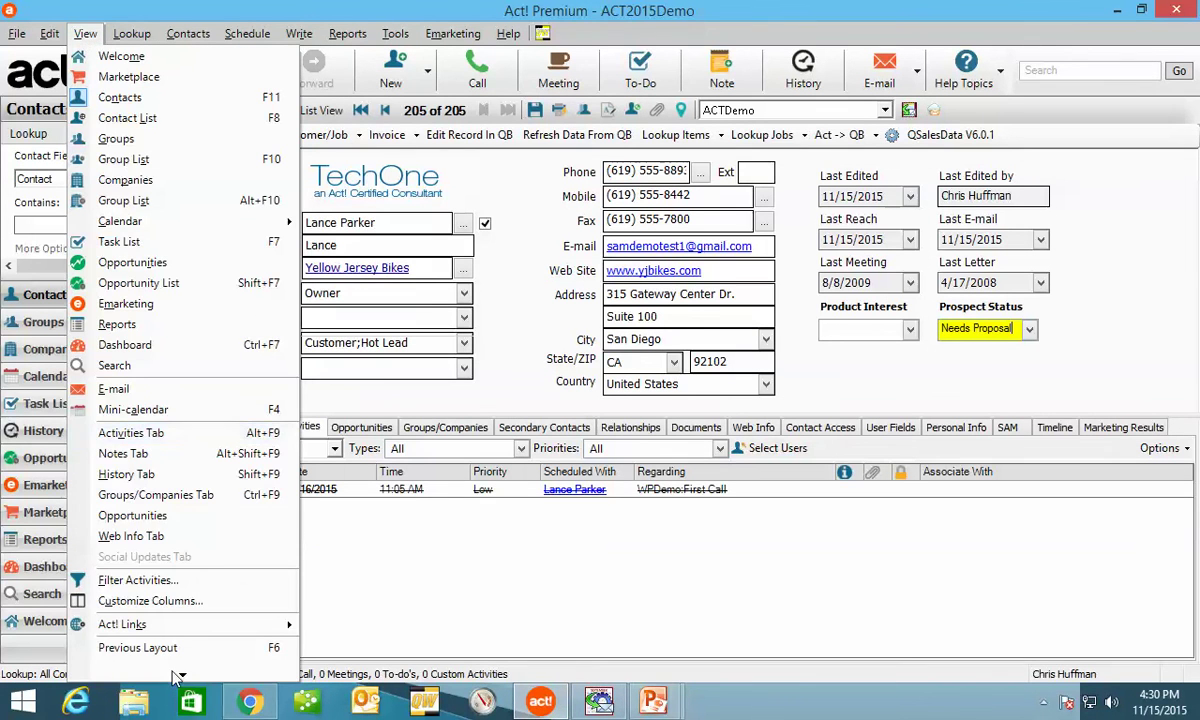
scroll(165, 645, down, 3)
click(117, 606)
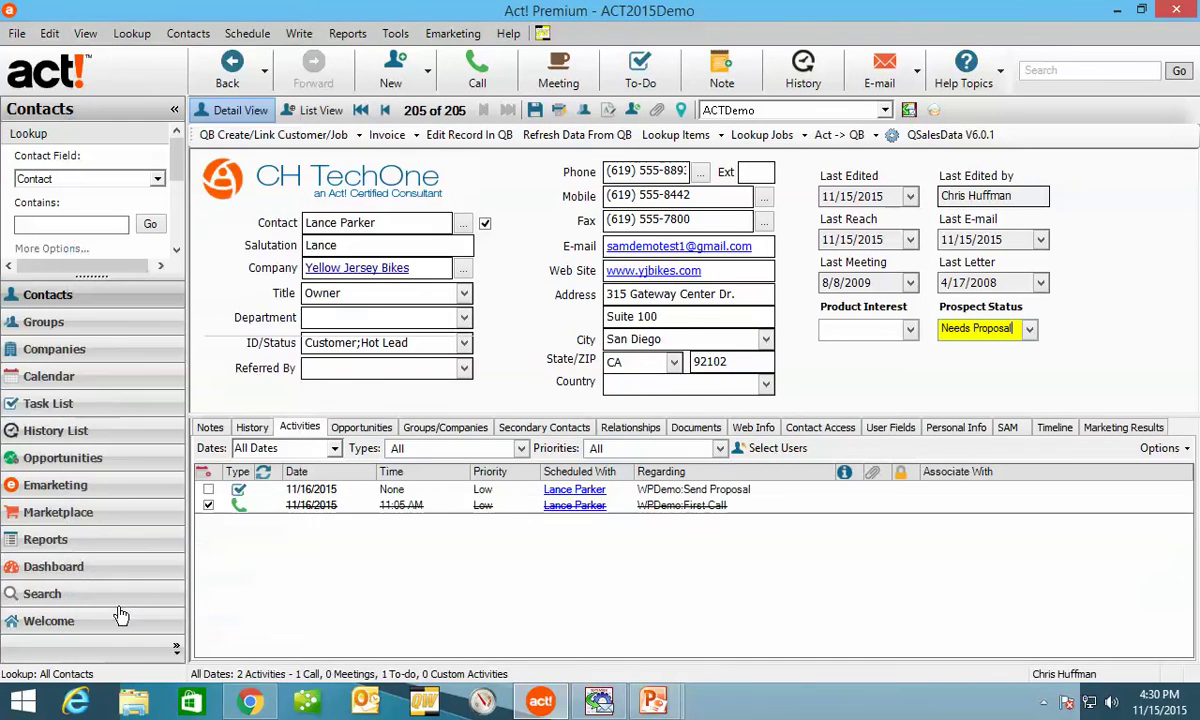
click(712, 495)
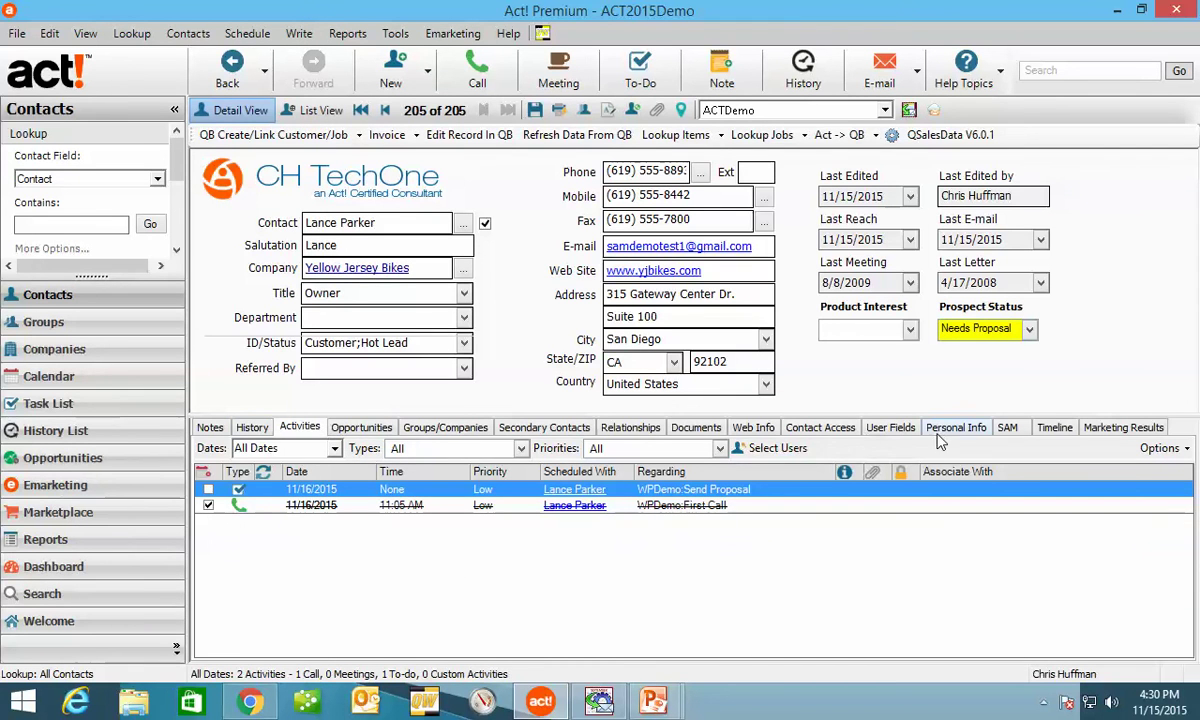
click(1008, 429)
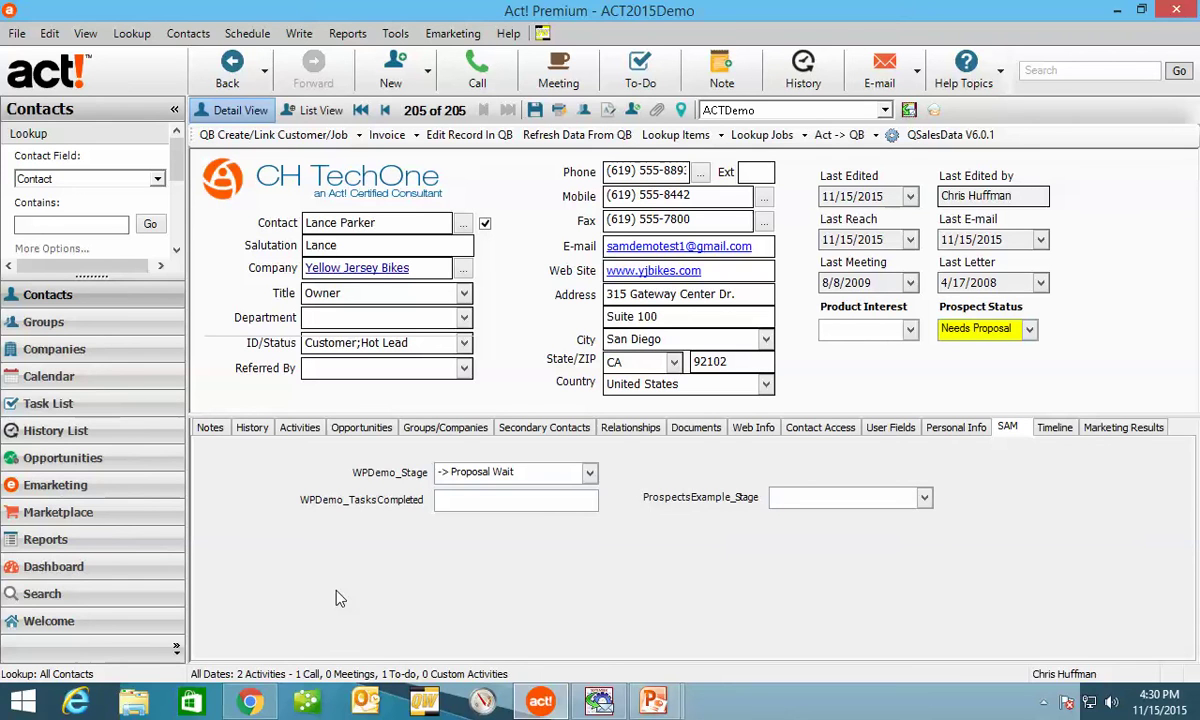
Step: Switch to Chrome and review the Sales Automation Manager product page, listed among the PEC Automation Tools on egenconsulting.com
click(250, 701)
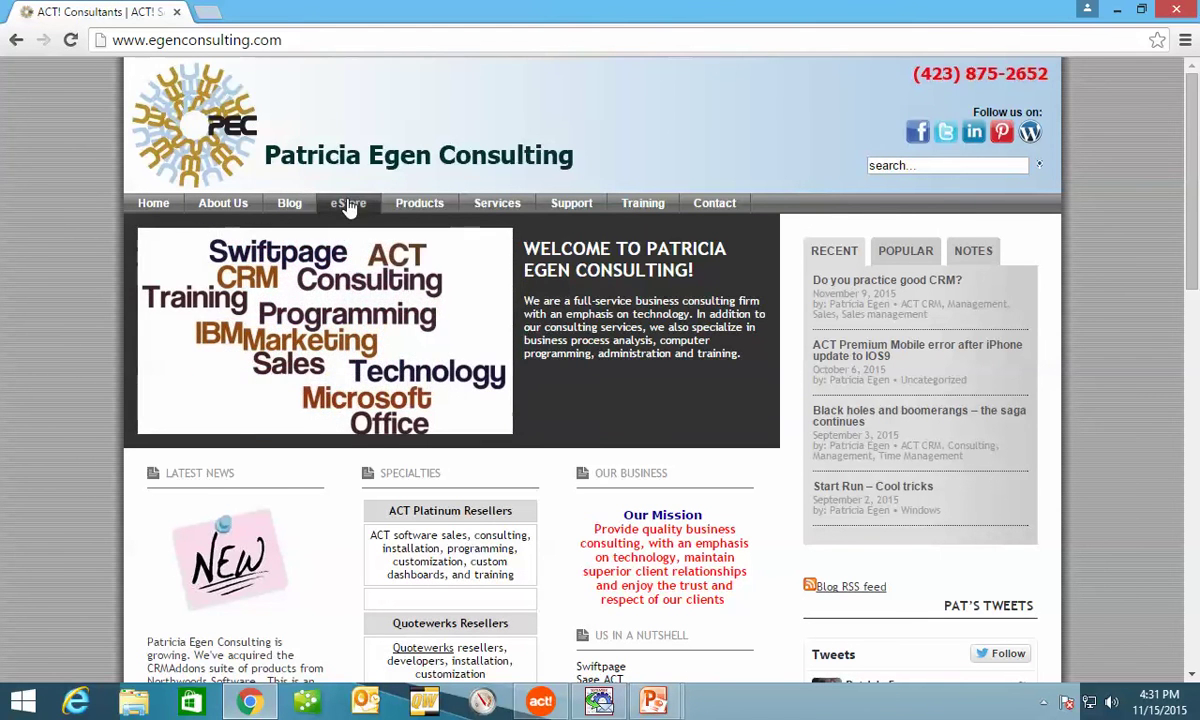
mouse_move(428, 207)
mouse_move(452, 330)
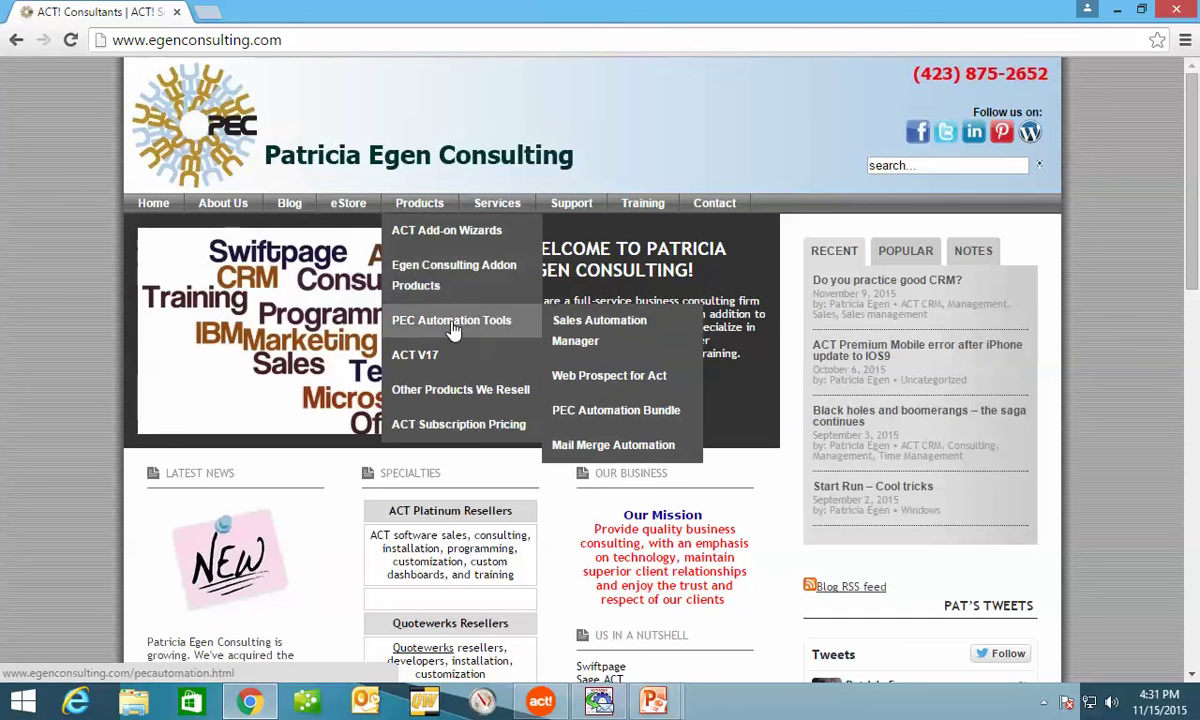
click(577, 334)
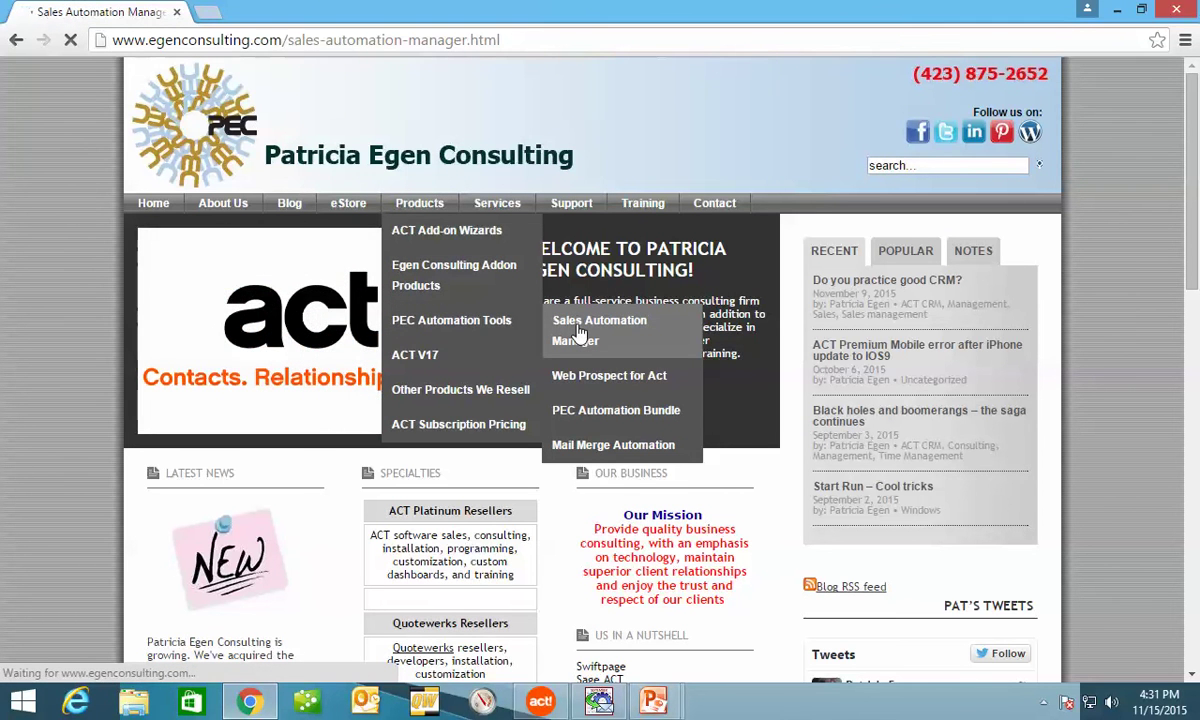
scroll(690, 410, down, 4)
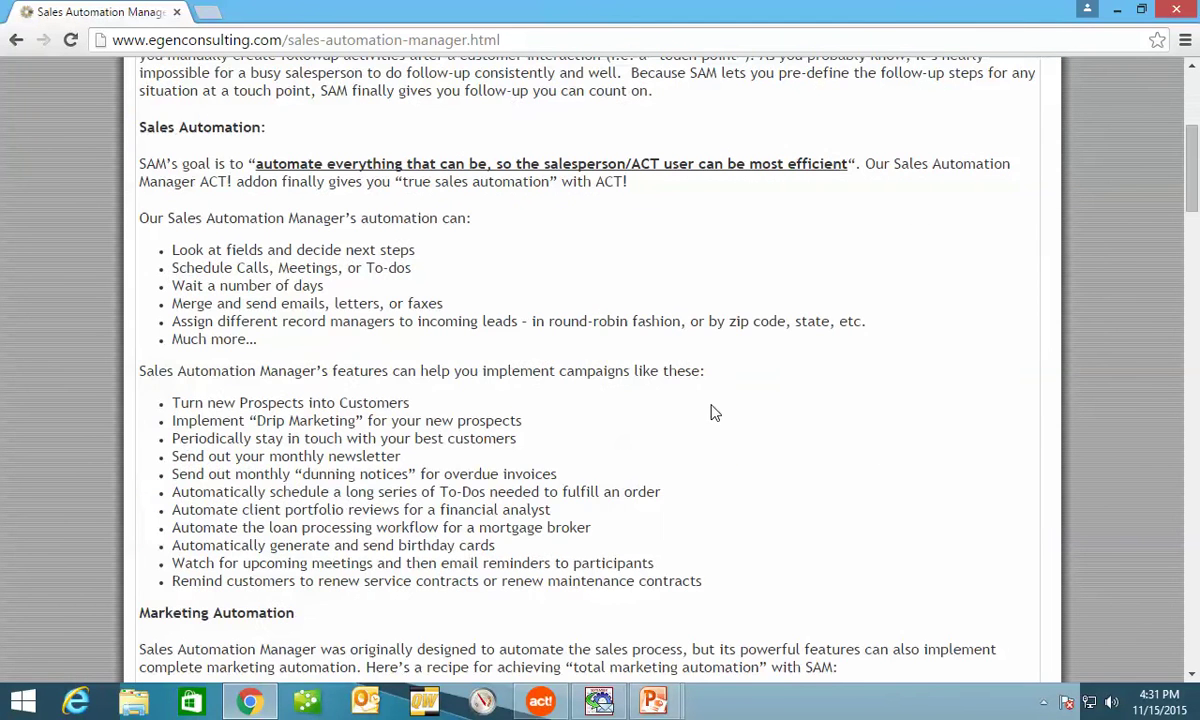
scroll(700, 410, up, 3)
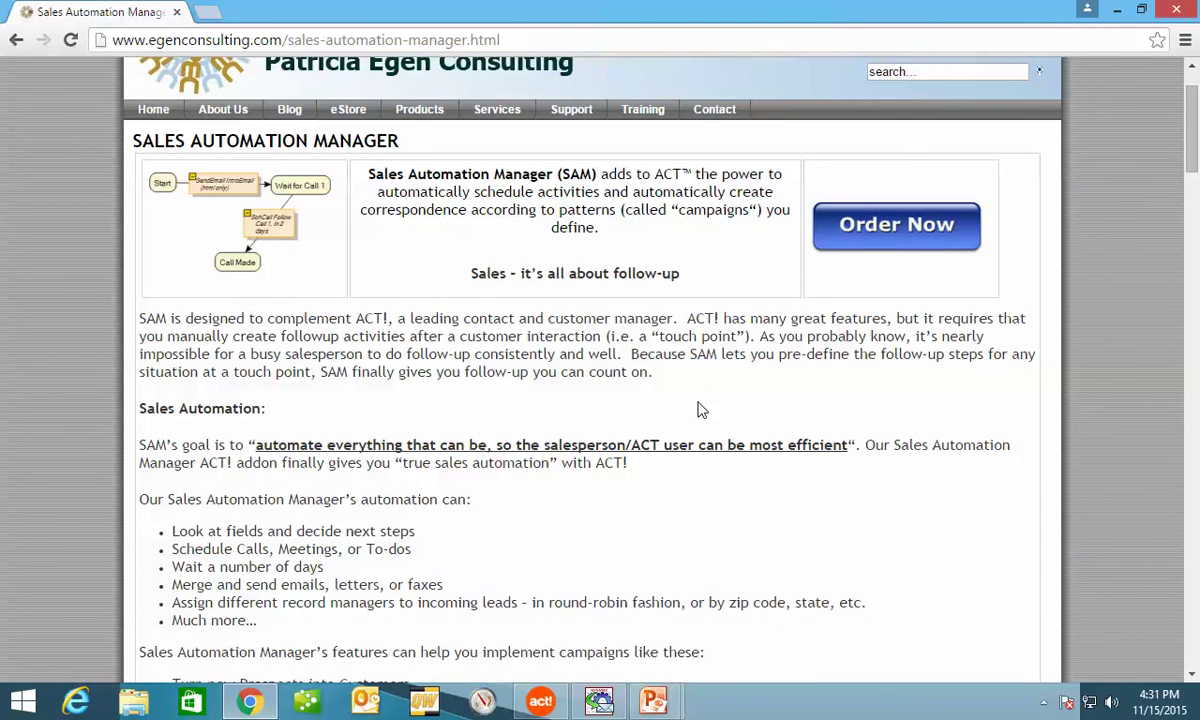
scroll(700, 410, up, 1)
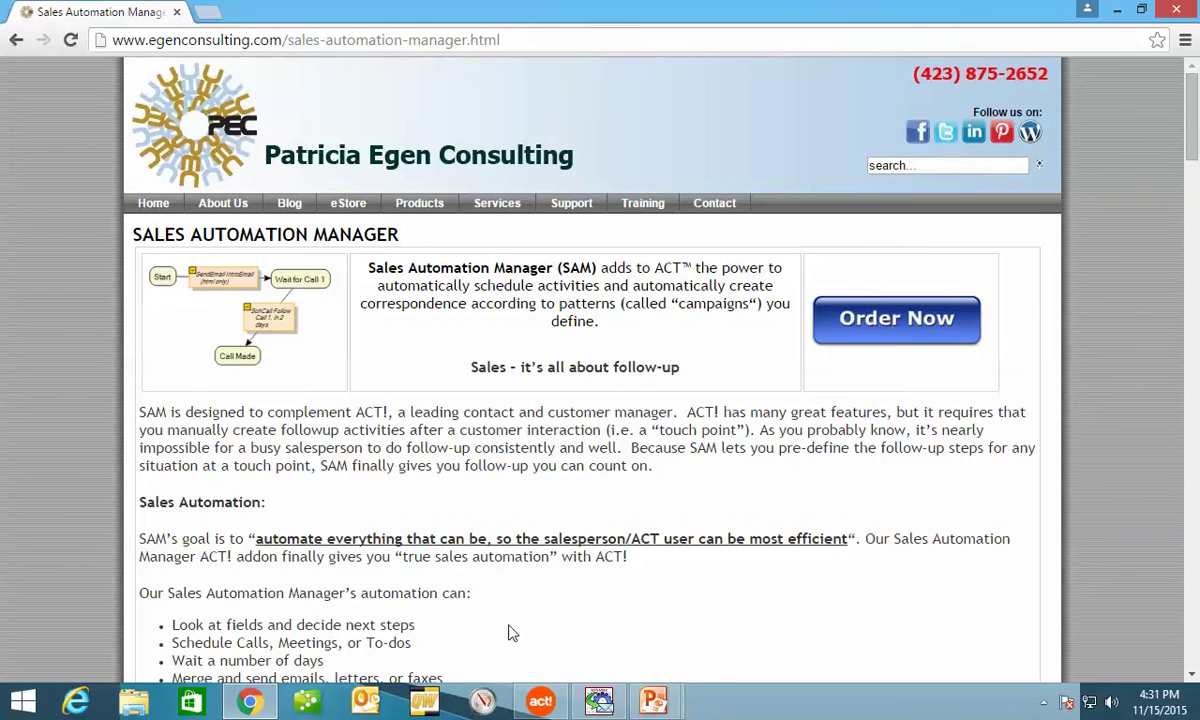